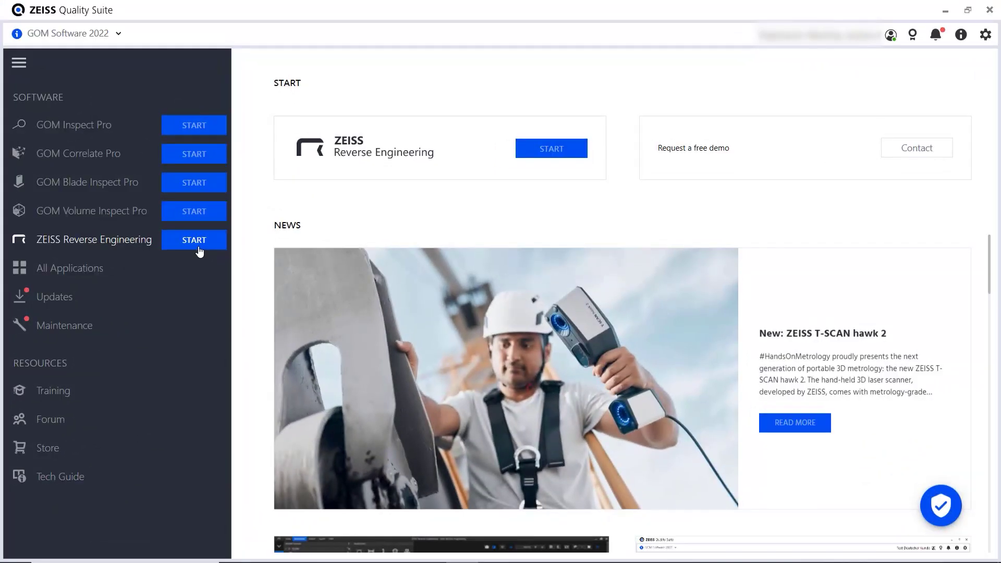
Step: Launch ZEISS Reverse Engineering from the Quality Suite launcher and start a new empty project
click(199, 249)
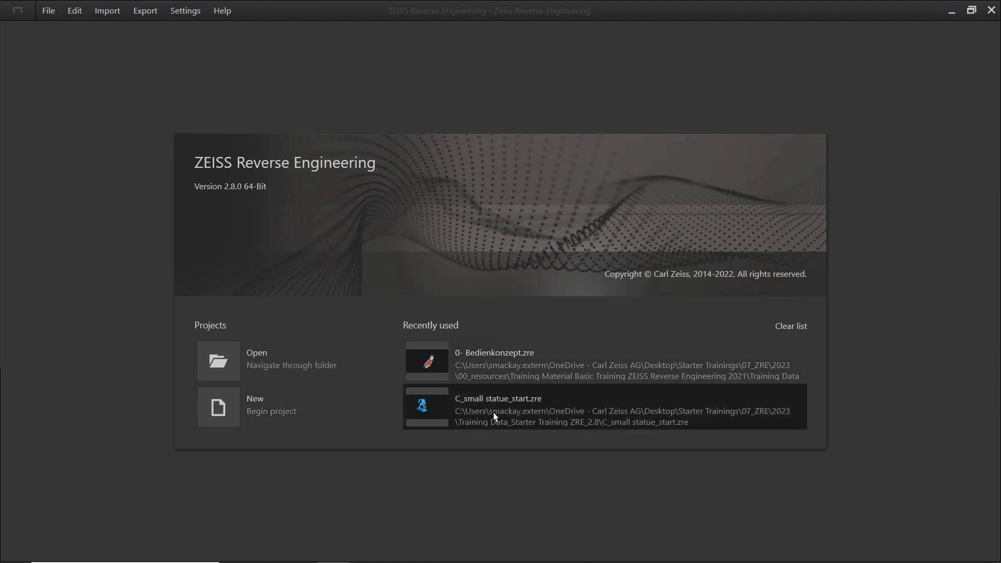
click(316, 397)
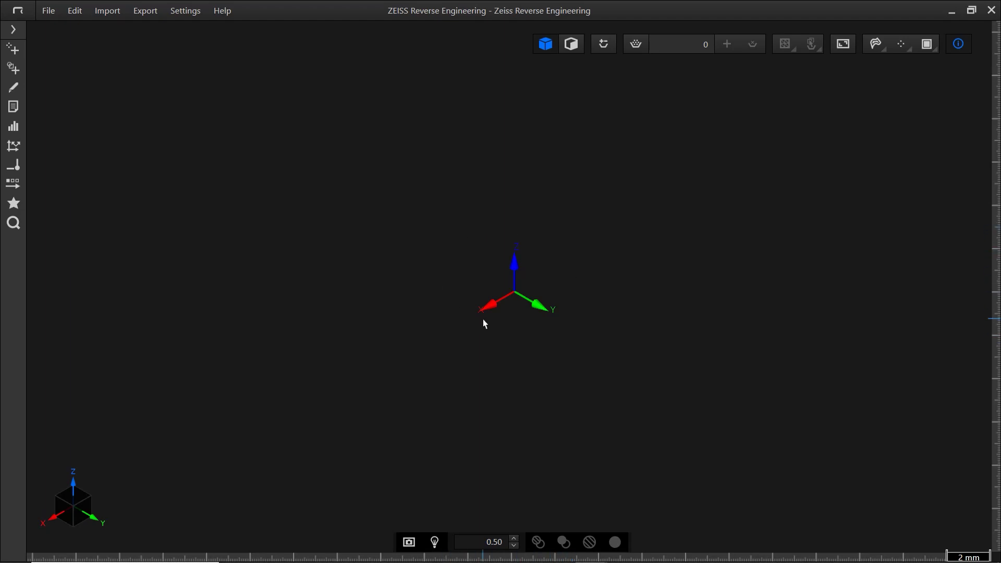
Step: Show the coordinate origin, then drag cadcube.stp and Scheinwerfer.stl from Explorer into the workspace
key(ctrl+0)
key(alt+Tab)
click(149, 199)
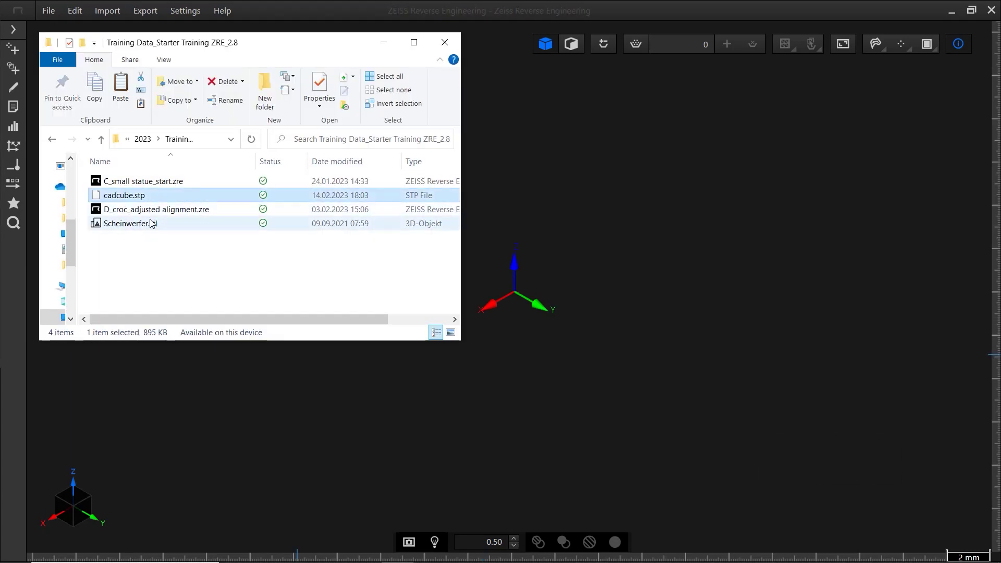
ctrl+click(152, 226)
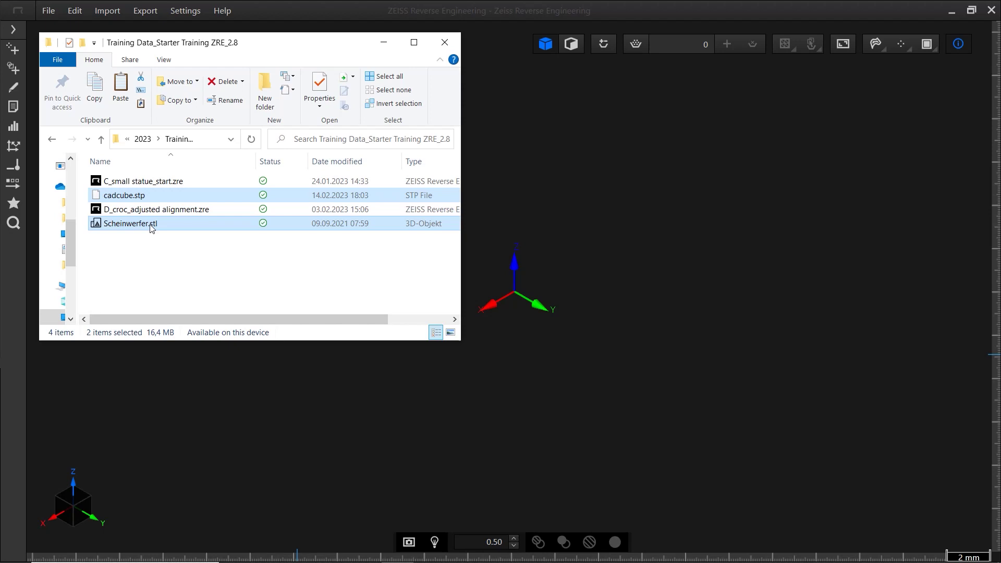
drag(151, 227, 544, 350)
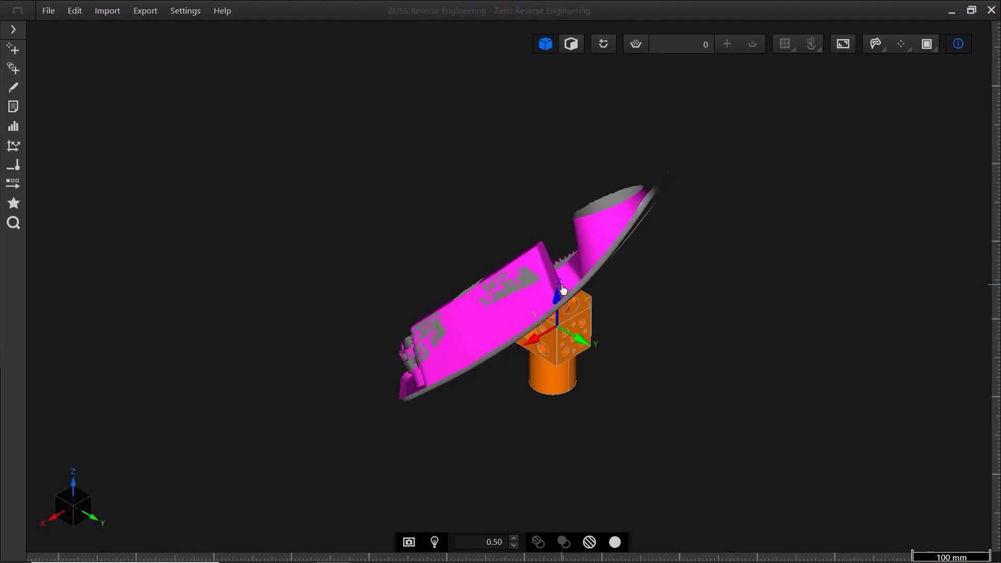
click(120, 12)
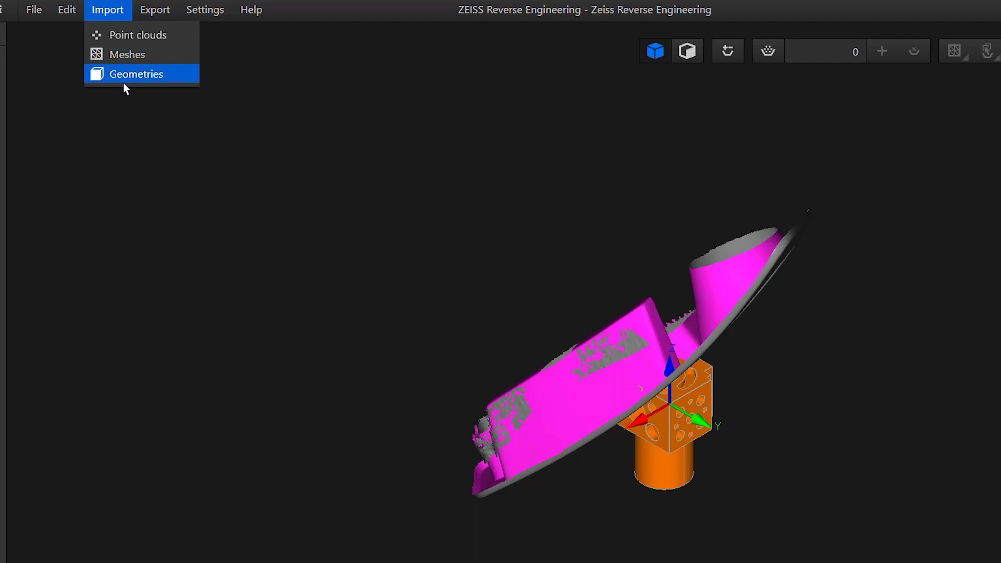
click(130, 109)
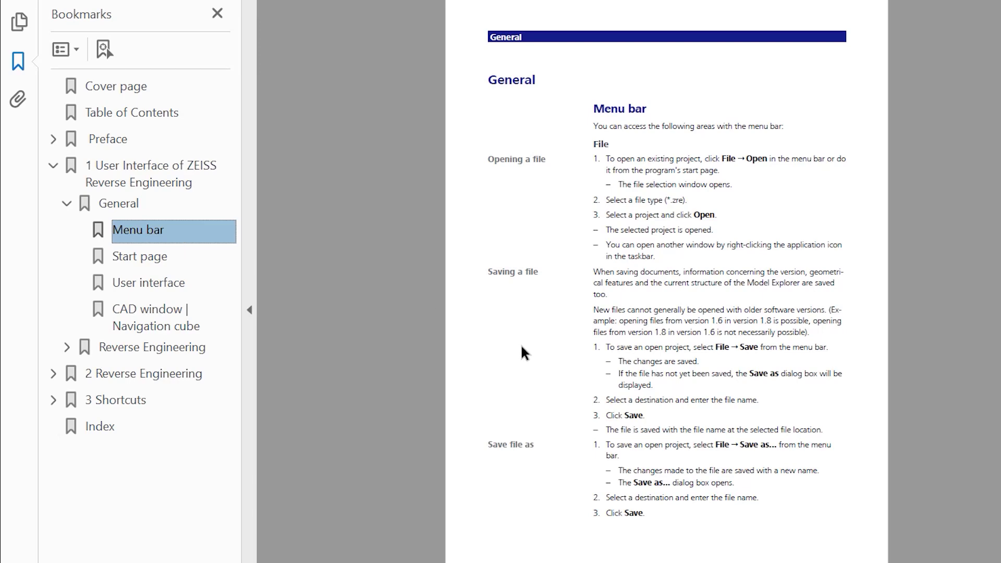
Step: Open the user guide PDF from the Help menu and scroll to its Shortcuts overview
scroll(524, 353, down, 10)
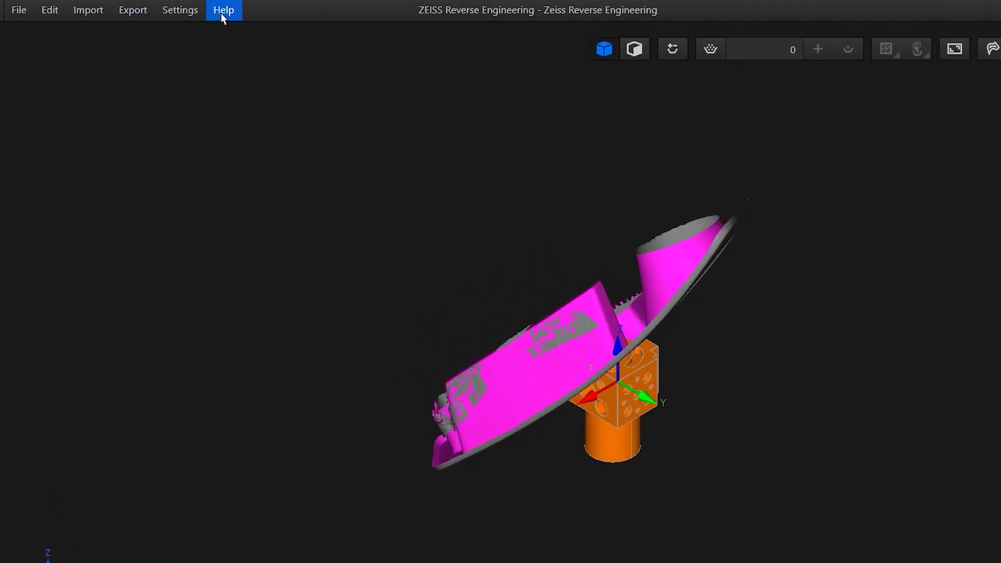
click(222, 11)
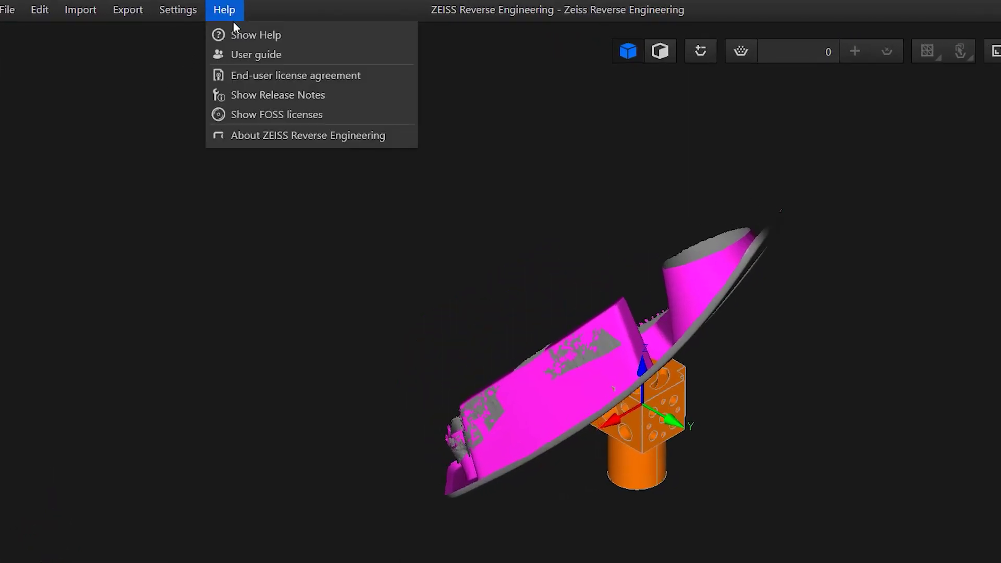
click(289, 55)
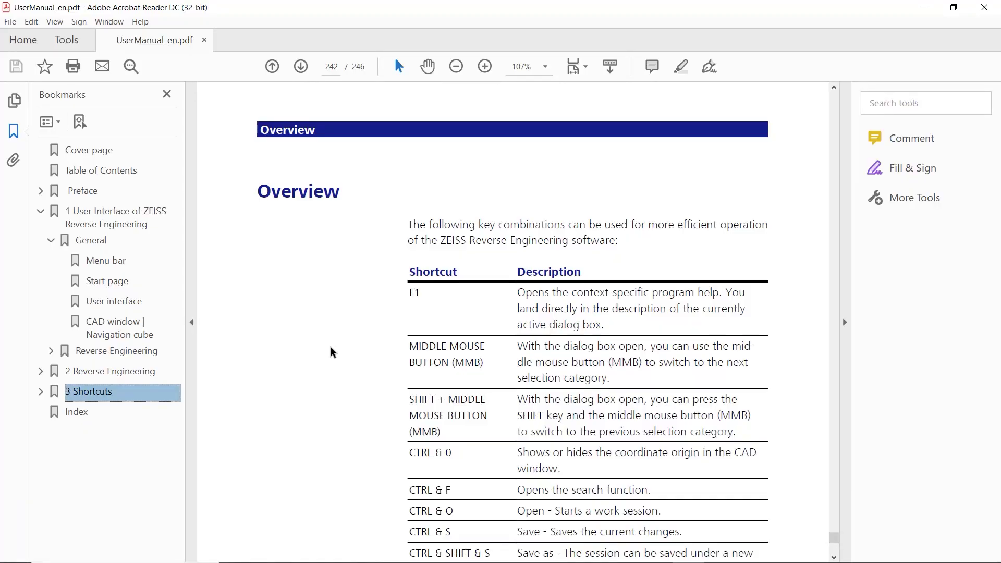
scroll(331, 353, down, 1)
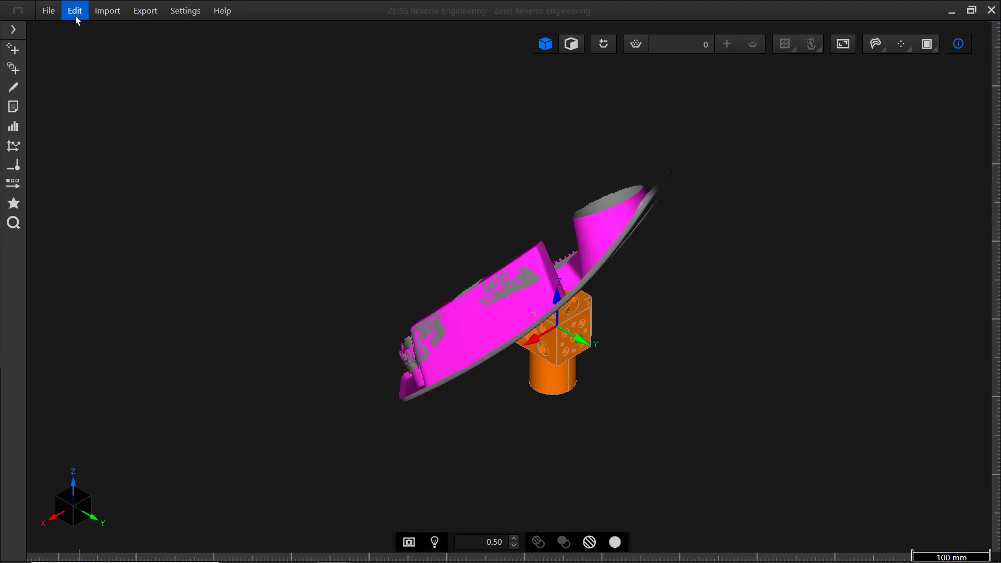
click(77, 15)
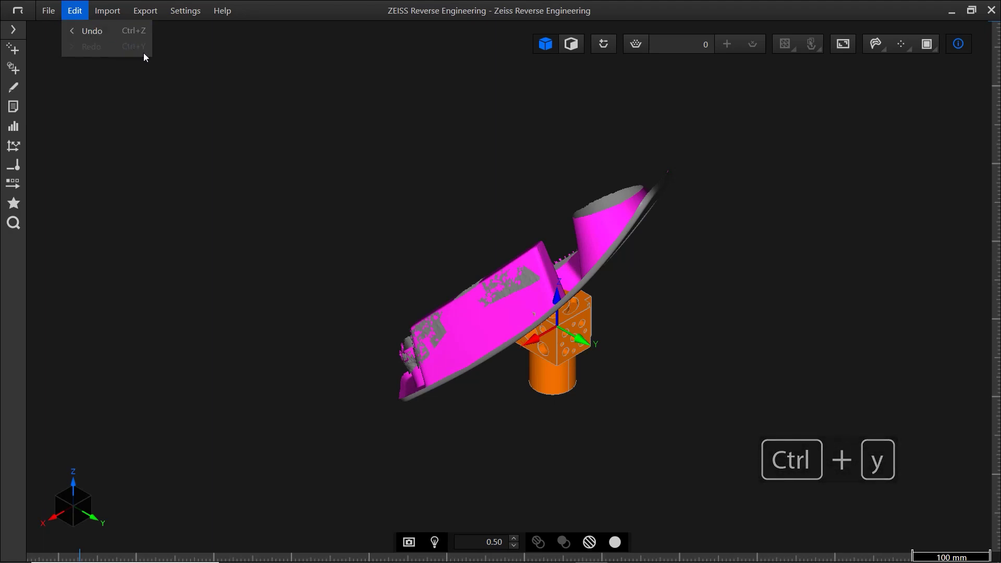
click(393, 244)
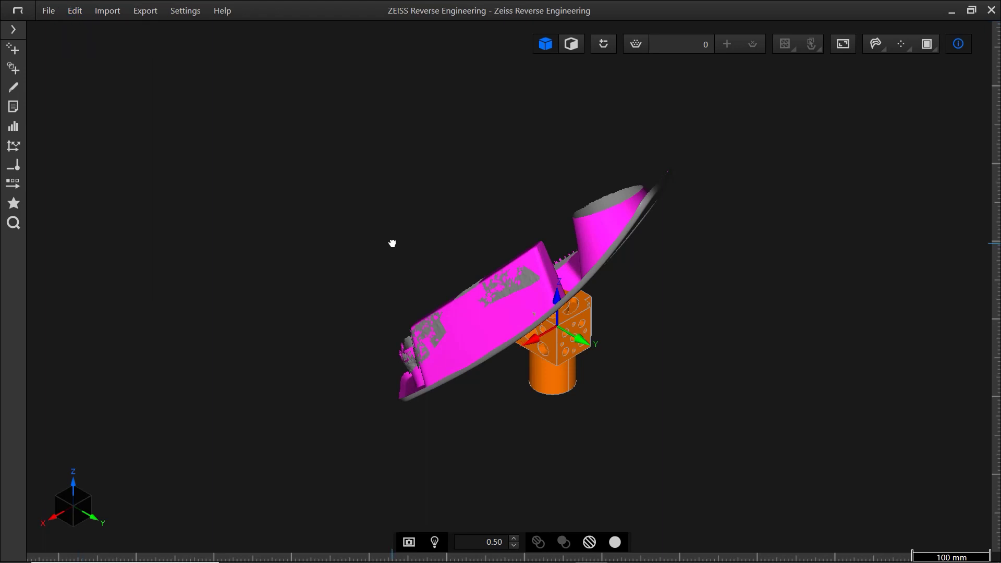
drag(393, 244, 478, 312)
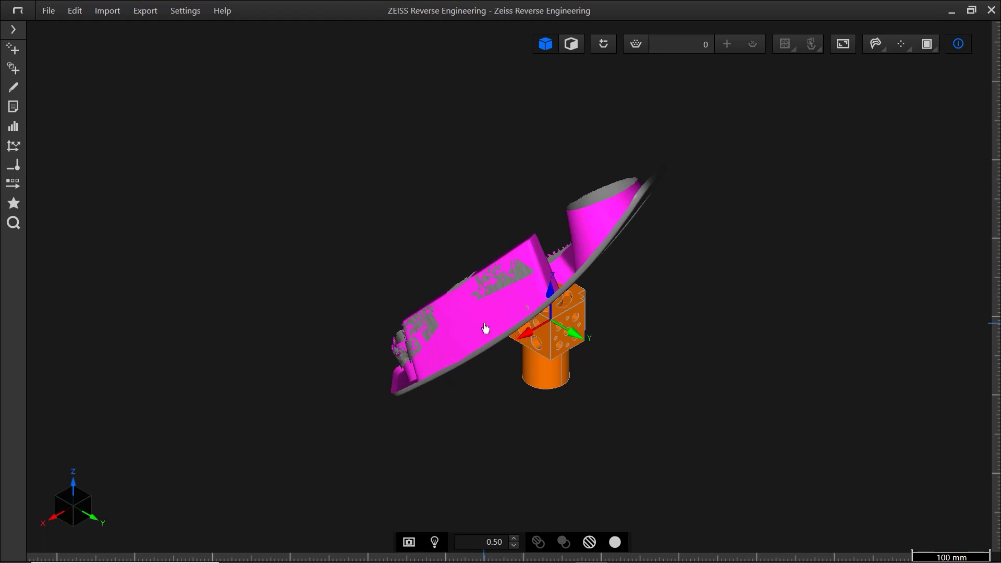
Step: Pan, orbit and zoom to face the headlight's front with the orange CAD part centred
drag(485, 339, 334, 246)
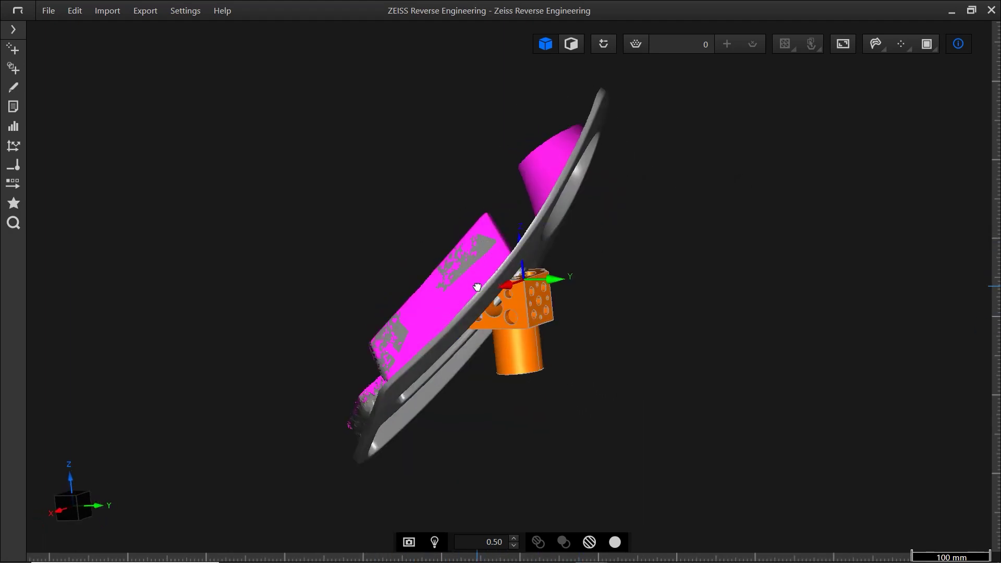
drag(451, 294, 495, 265)
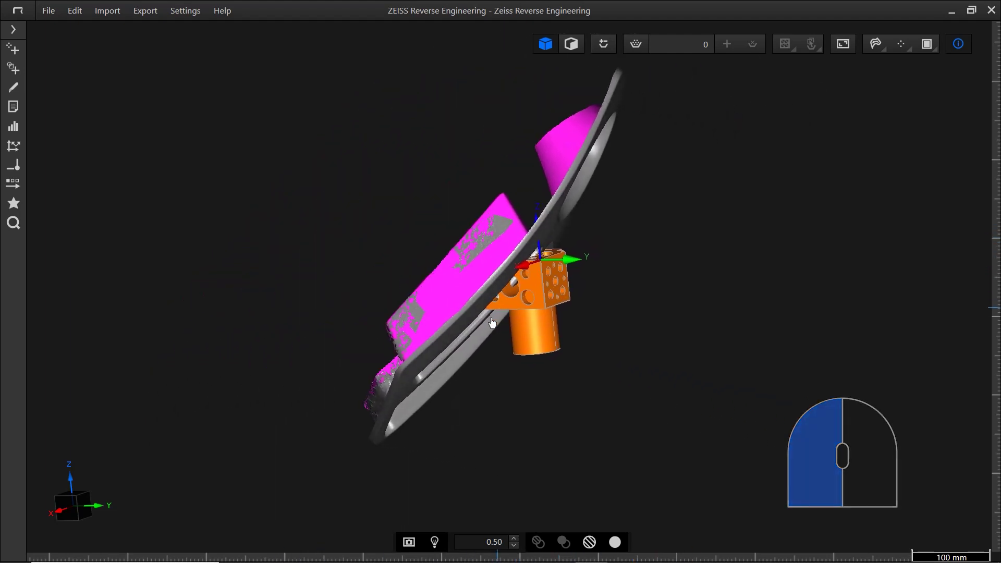
right_drag(459, 346, 355, 158)
scroll(641, 351, up, 6)
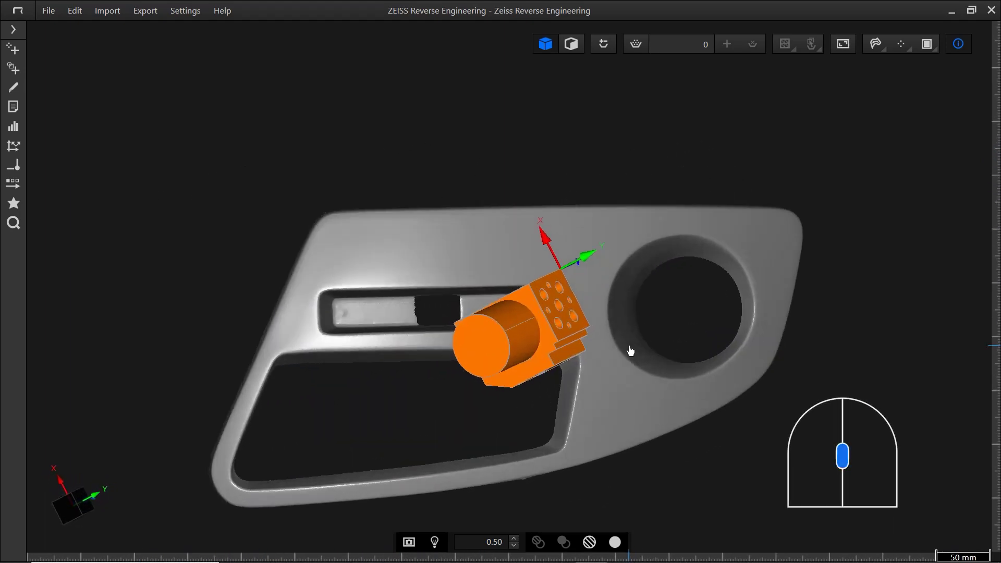
scroll(630, 351, down, 6)
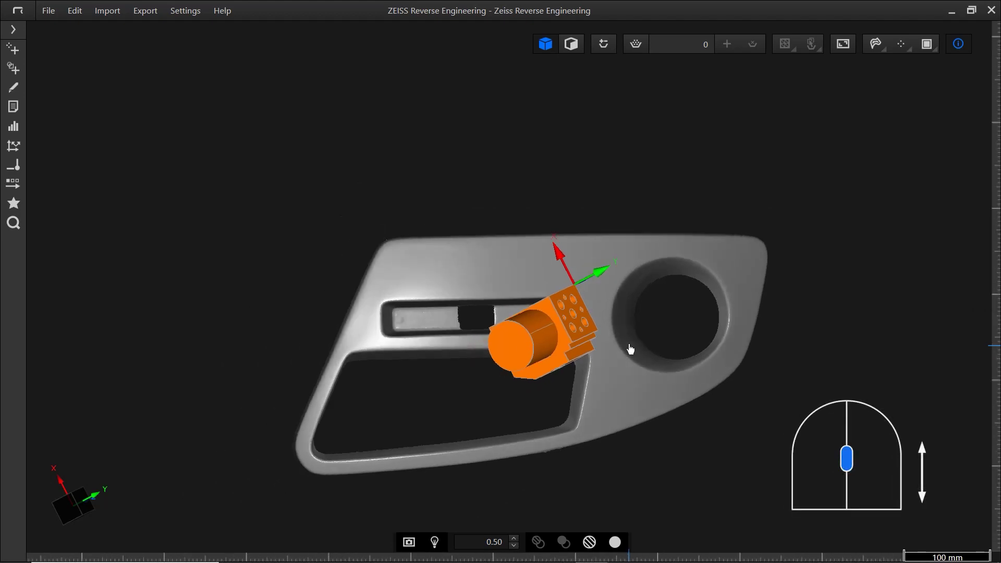
scroll(631, 347, up, 6)
scroll(629, 306, up, 4)
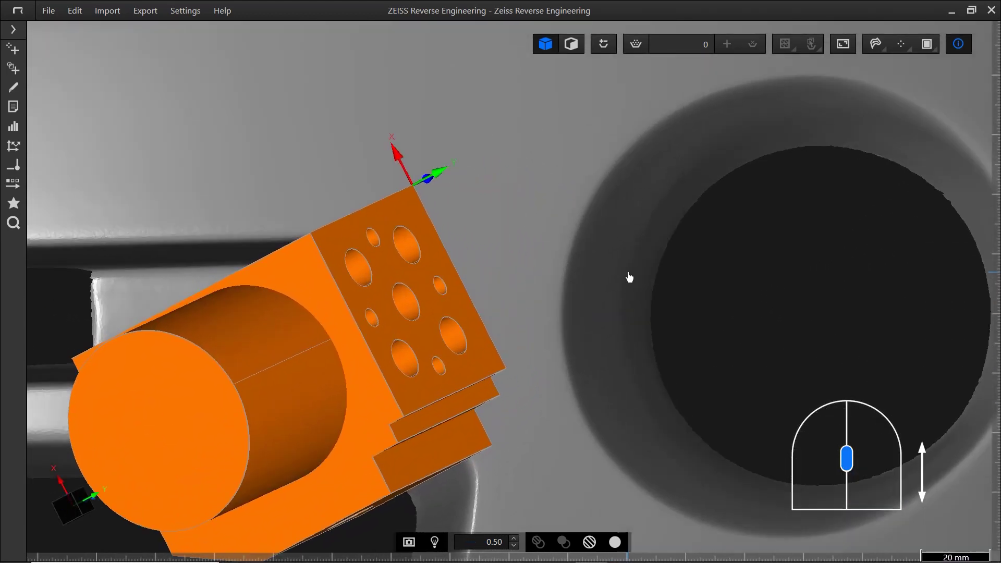
scroll(628, 285, down, 5)
scroll(629, 313, down, 4)
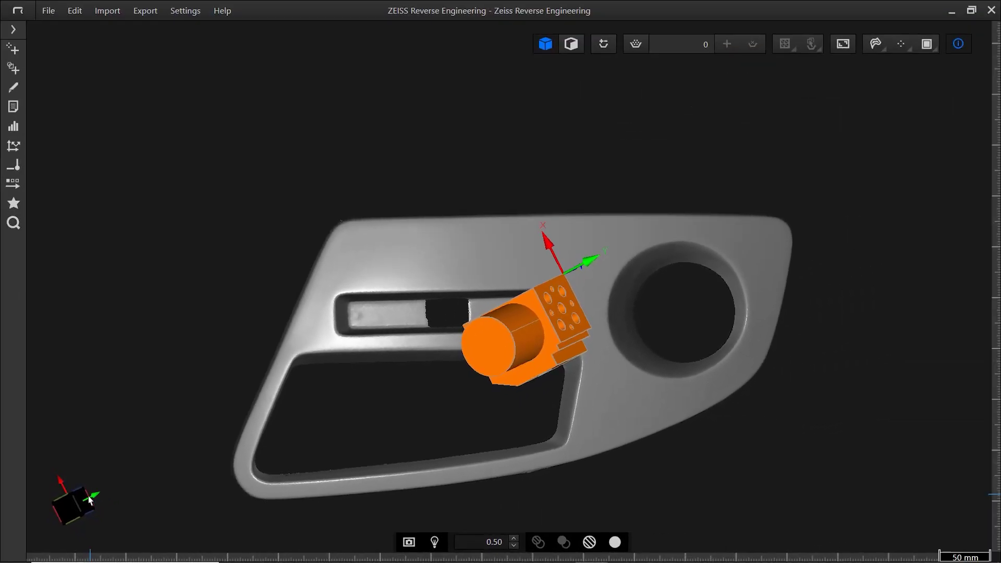
Step: Snap to standard views, then rotate the view two quarter turns in the screen plane
click(80, 501)
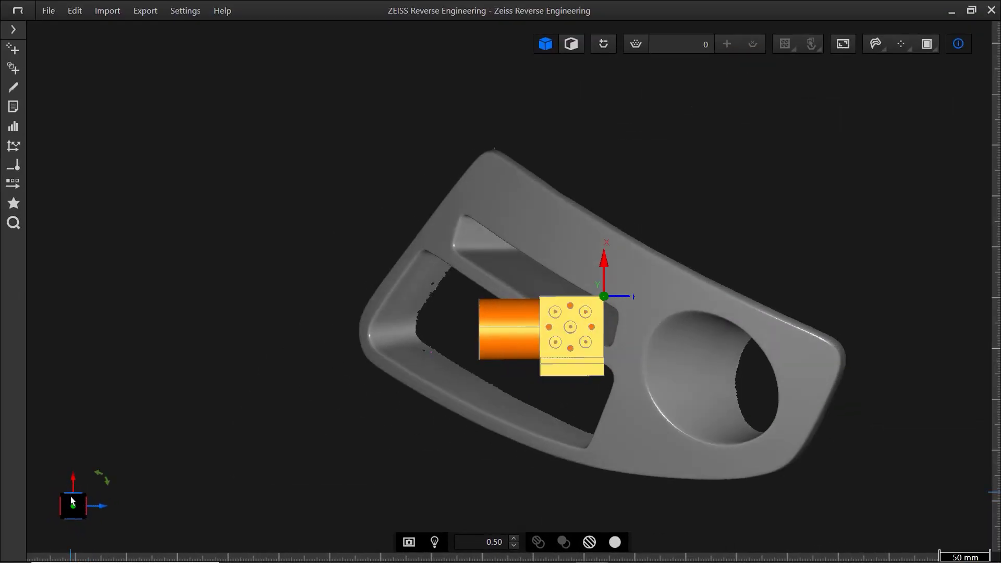
click(72, 499)
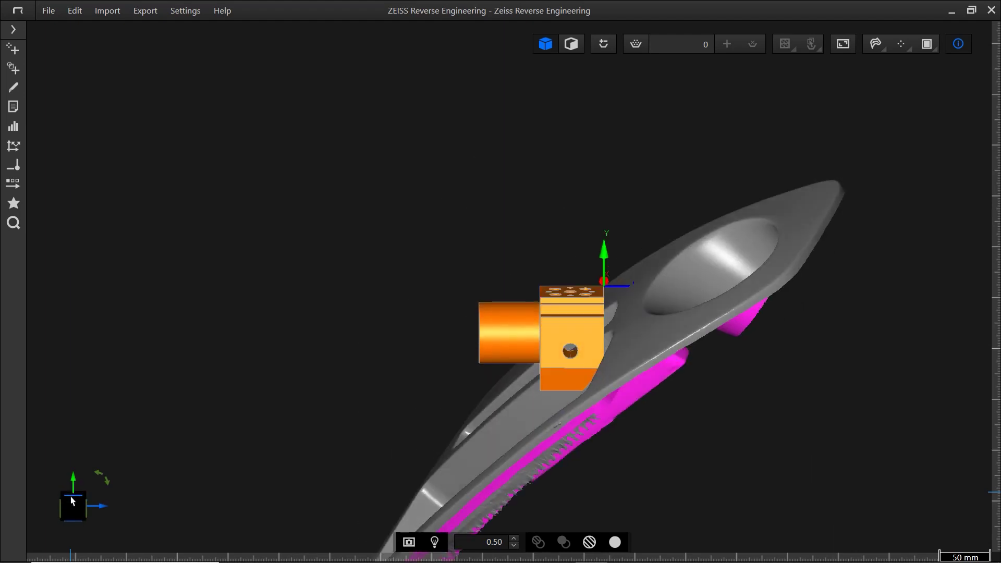
click(104, 486)
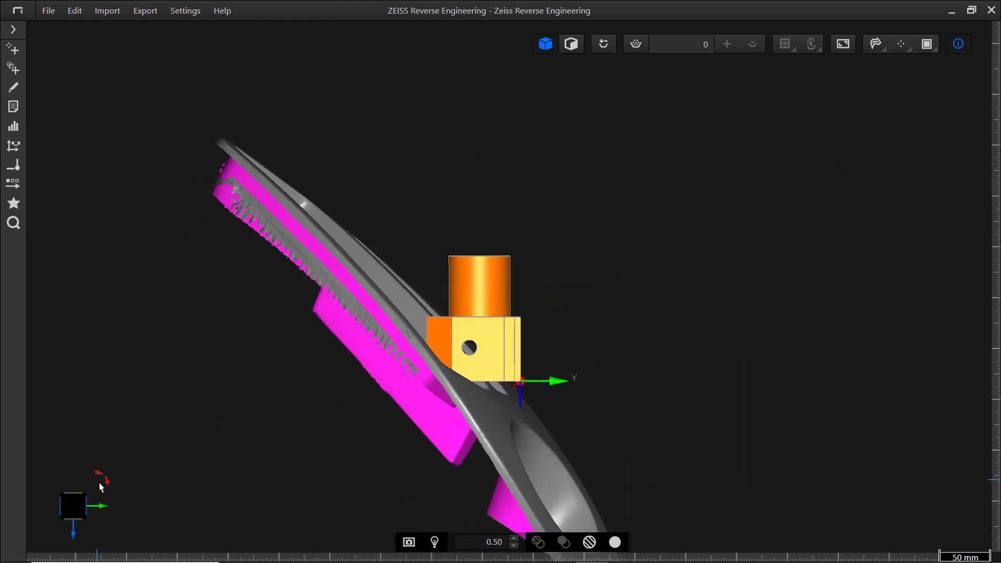
click(104, 486)
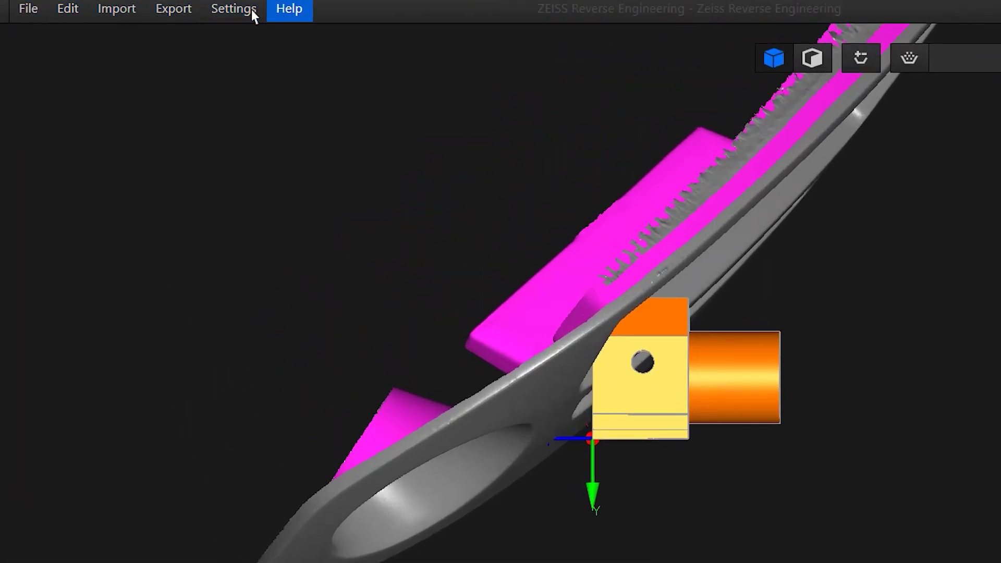
click(29, 12)
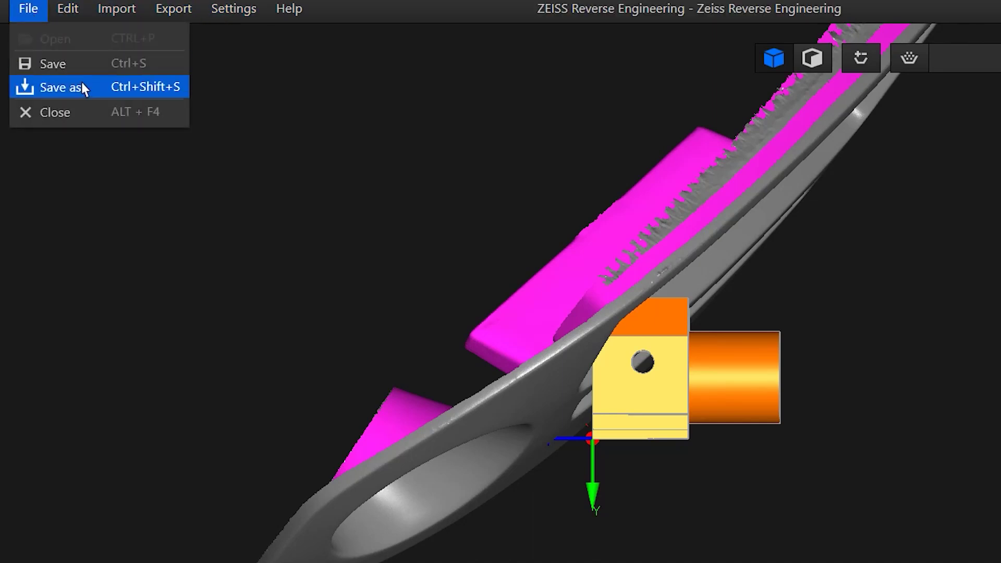
click(71, 18)
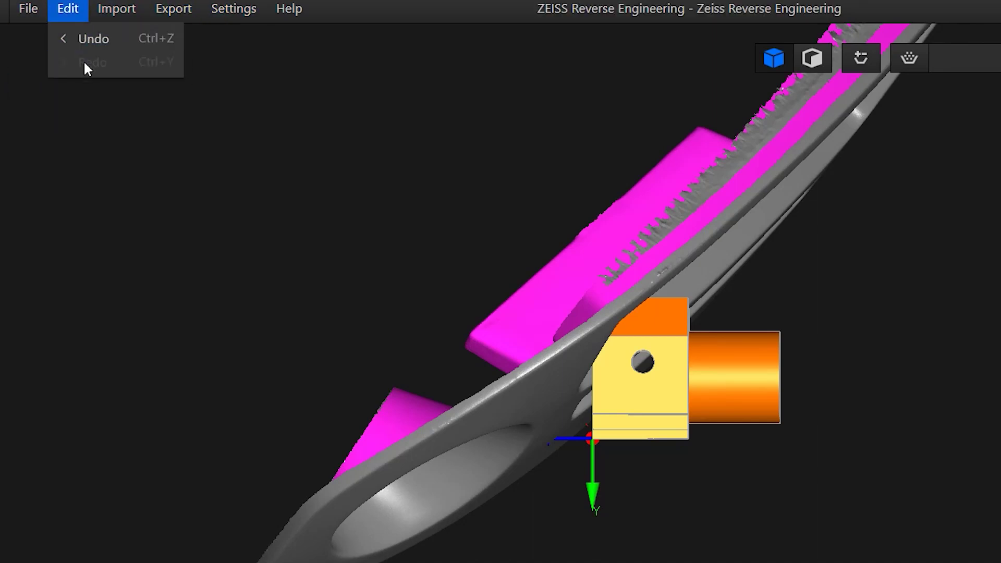
mouse_move(185, 12)
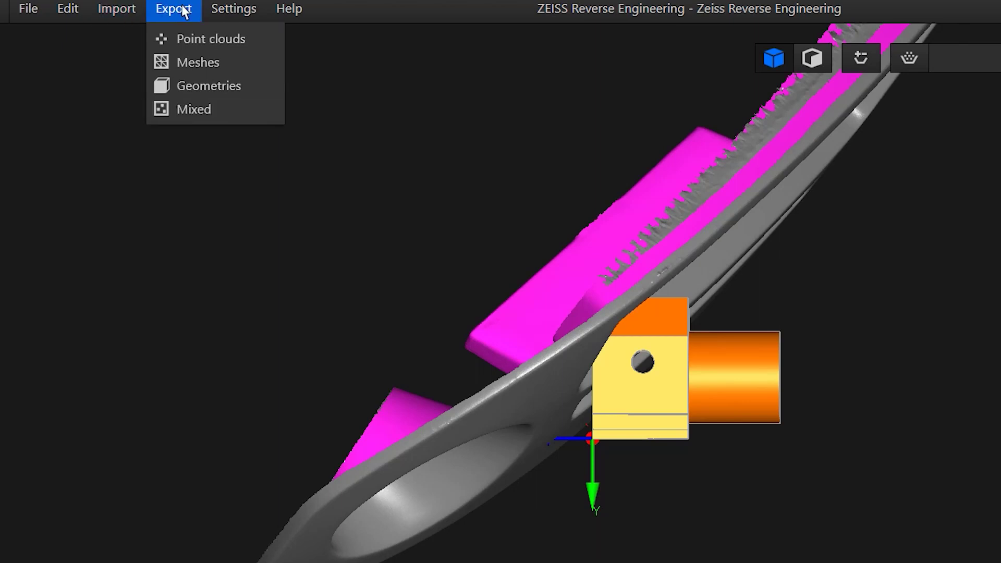
click(302, 13)
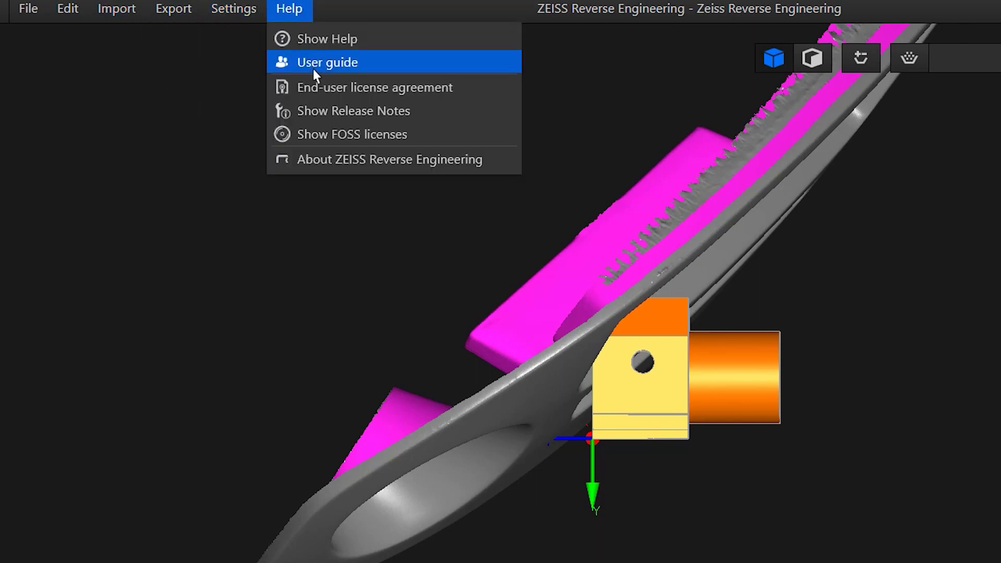
click(289, 9)
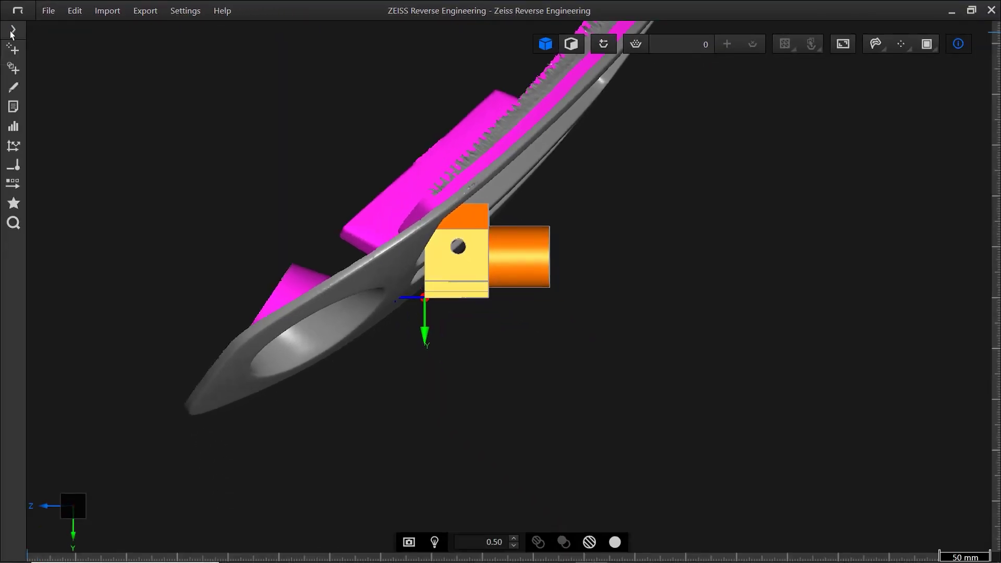
click(12, 31)
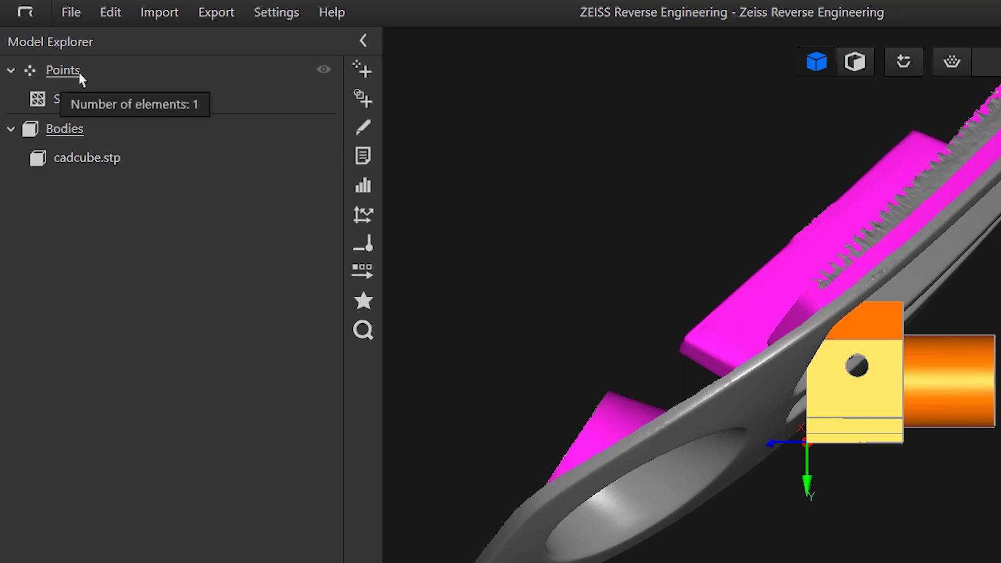
Step: Select Scheinwerfer.stl and cadcube.stp in the Model Explorer, then hide and reshow cadcube.stp
click(80, 69)
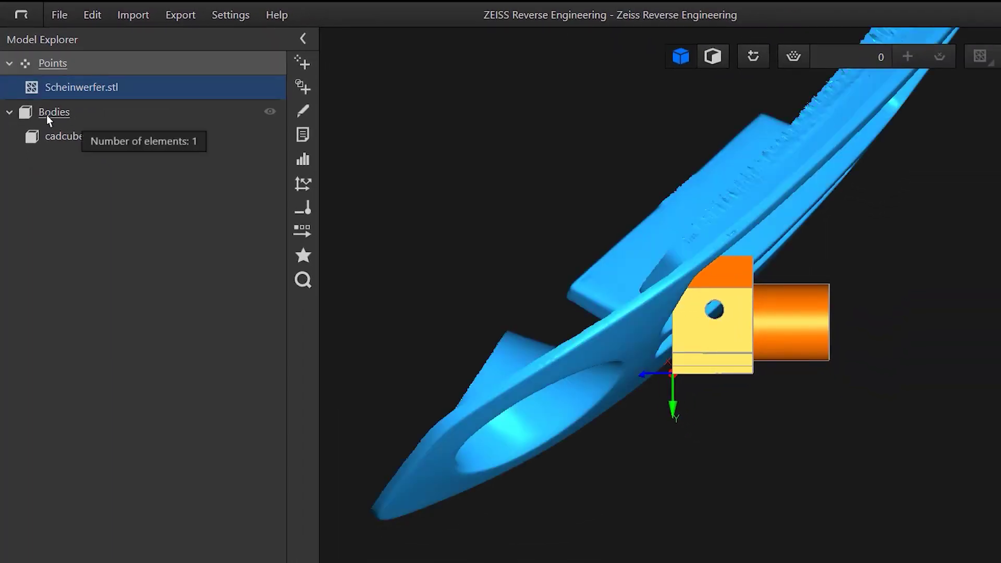
click(81, 117)
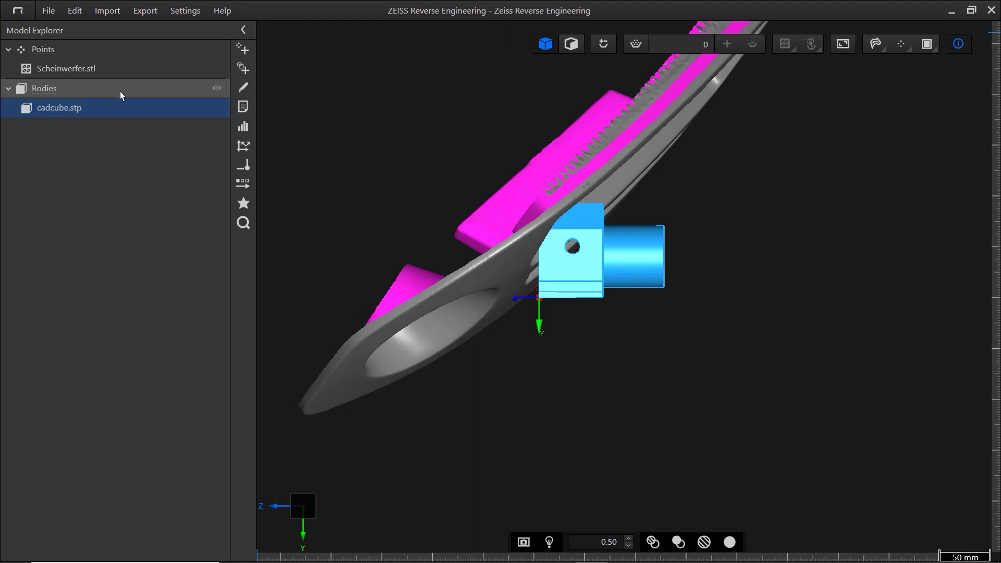
click(216, 108)
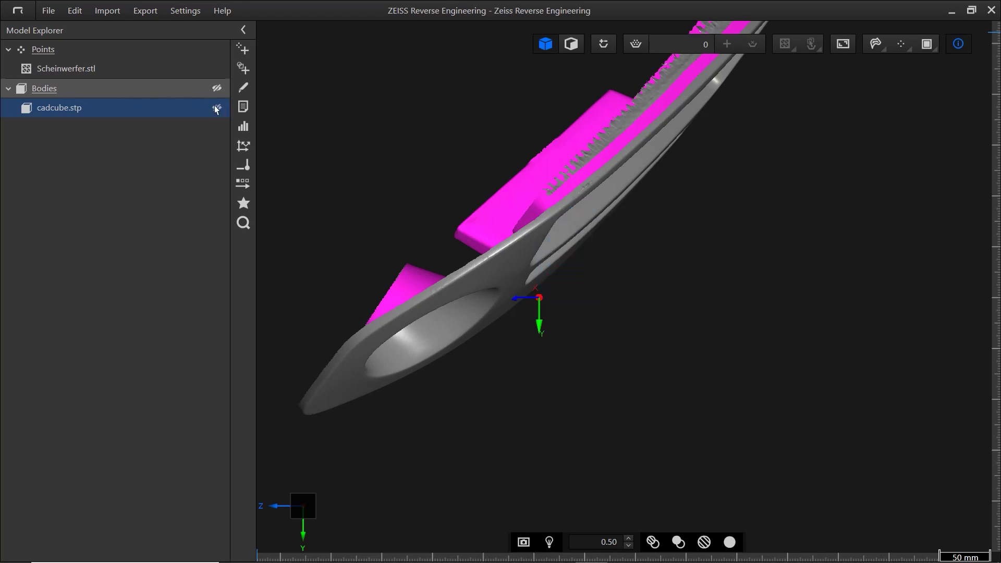
click(216, 108)
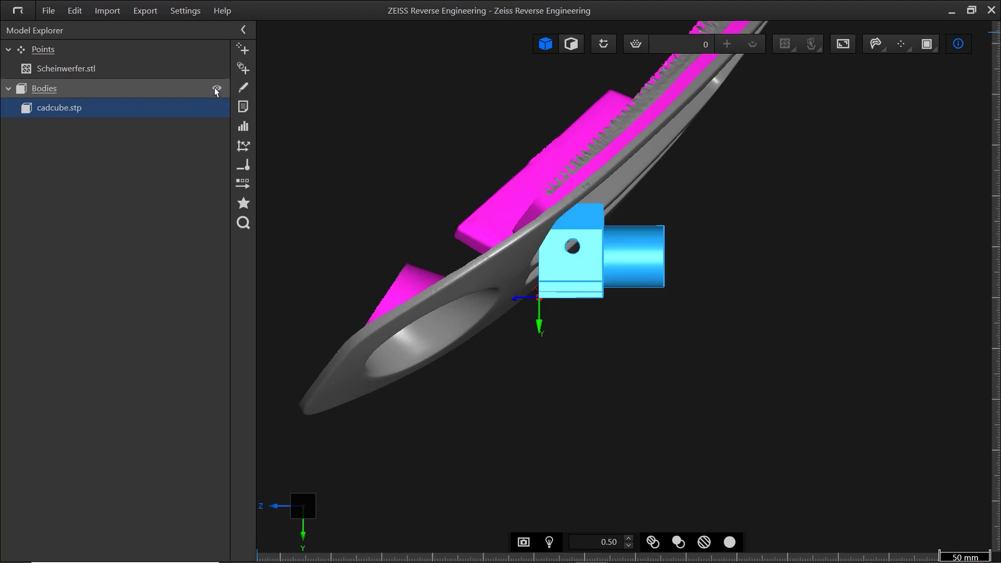
Step: View the surface and edge counts in cadcube.stp's Properties, then close them
right_click(64, 108)
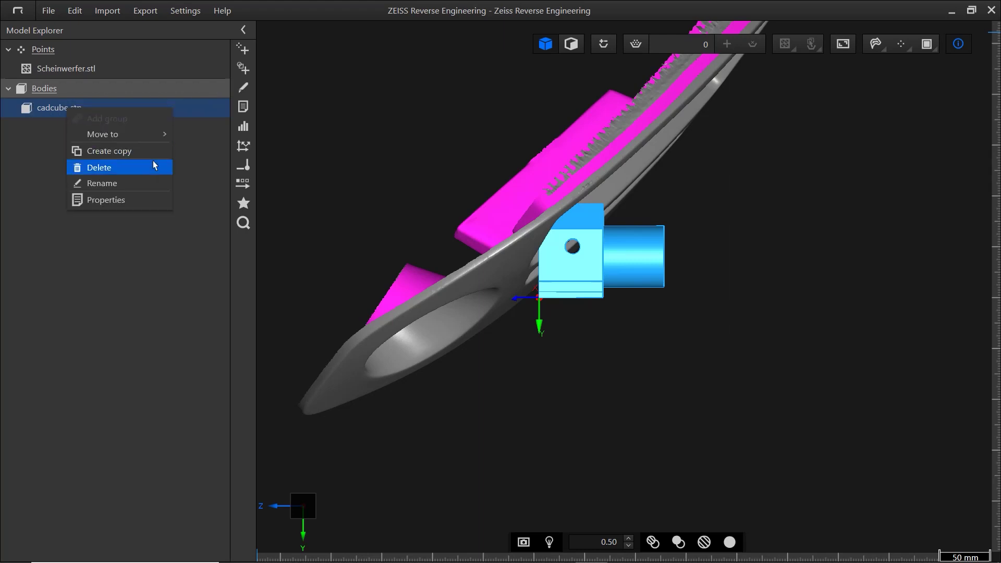
click(153, 196)
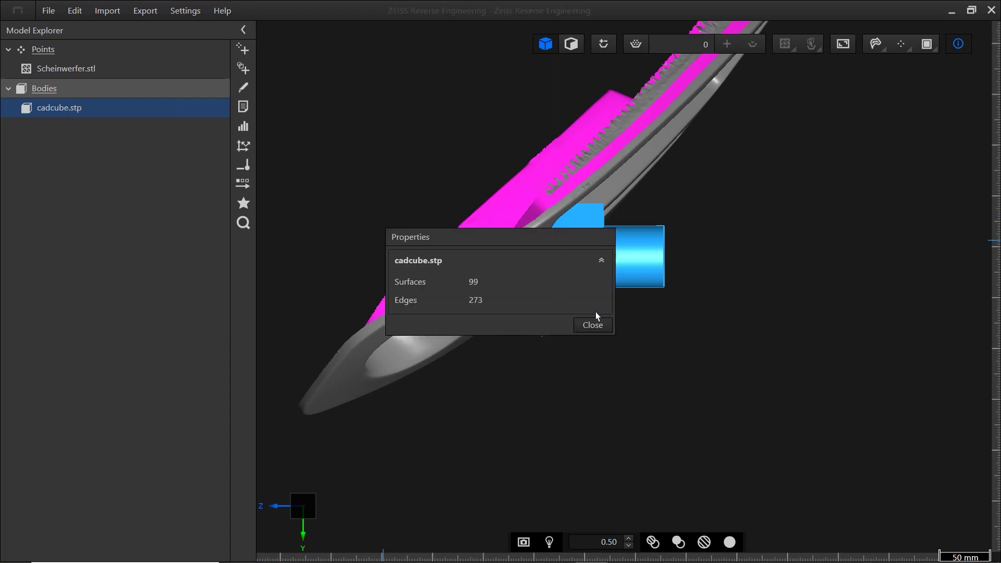
click(592, 325)
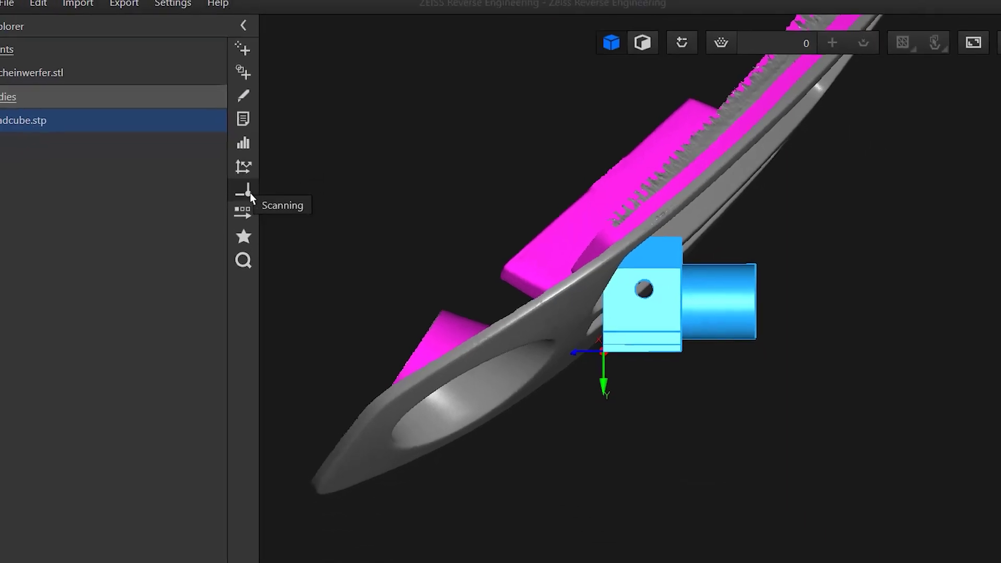
click(249, 231)
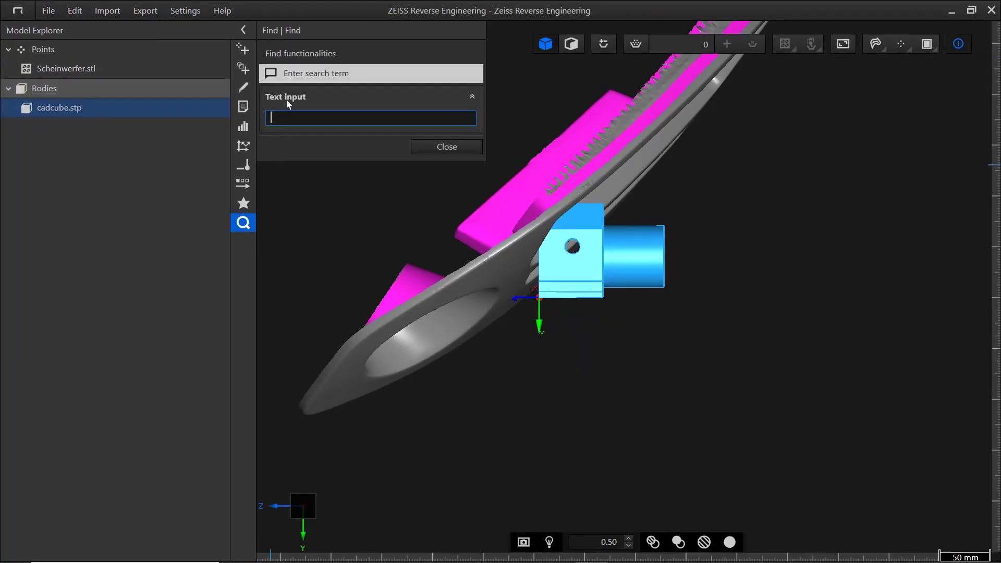
Step: Open the Create from scanning data tools and preview Surface approximation to points settings, then close them
click(243, 49)
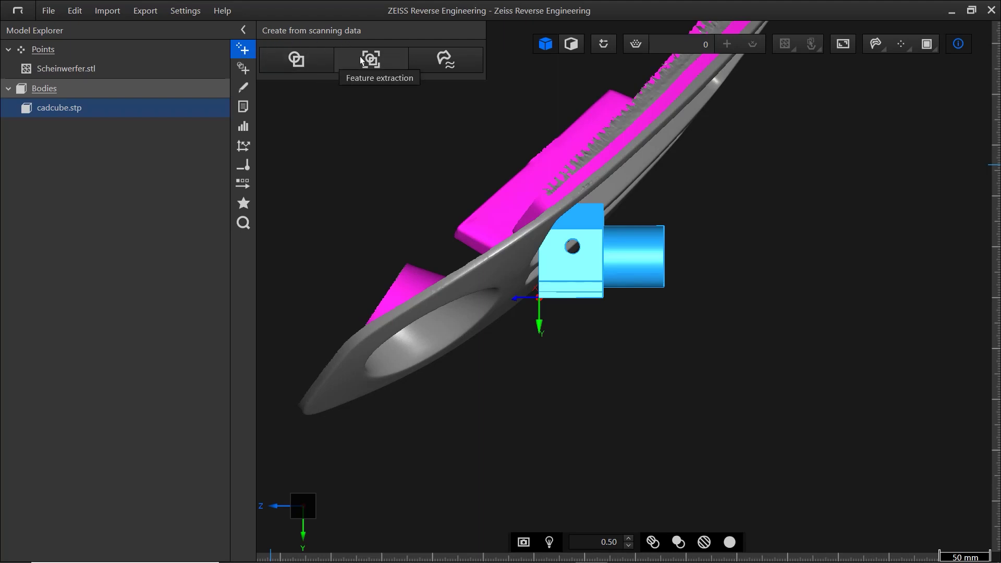
click(439, 59)
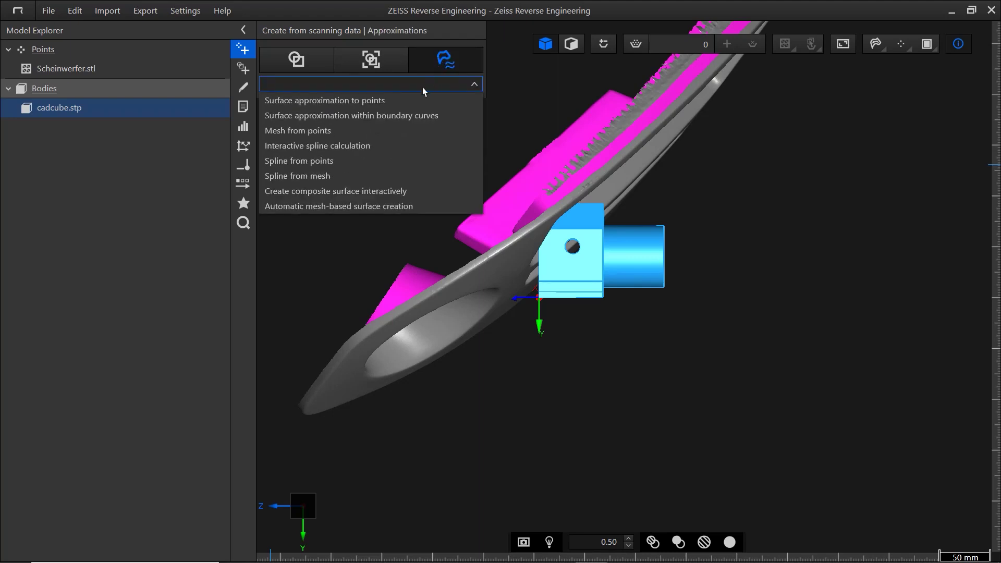
click(412, 98)
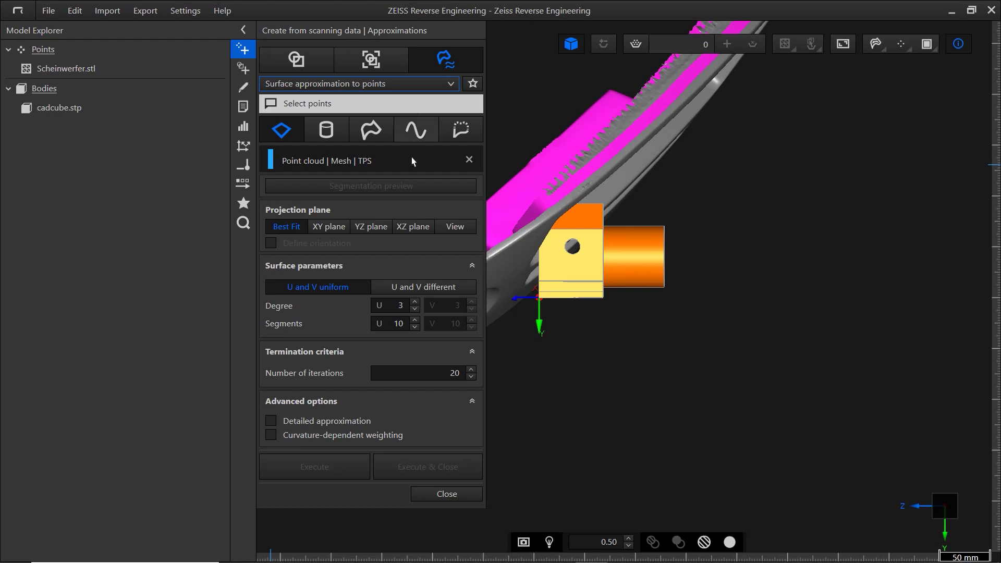
click(458, 494)
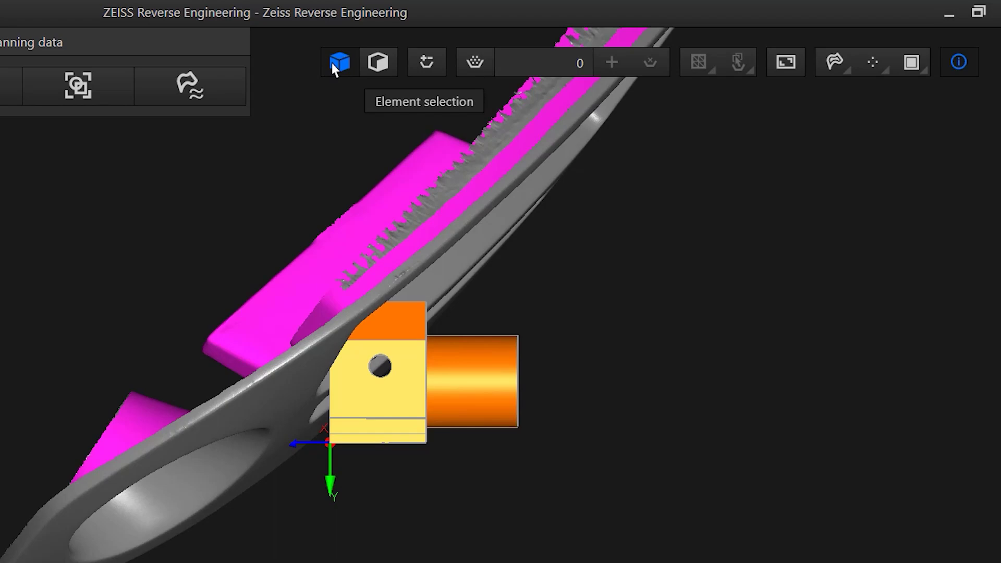
drag(266, 245, 278, 219)
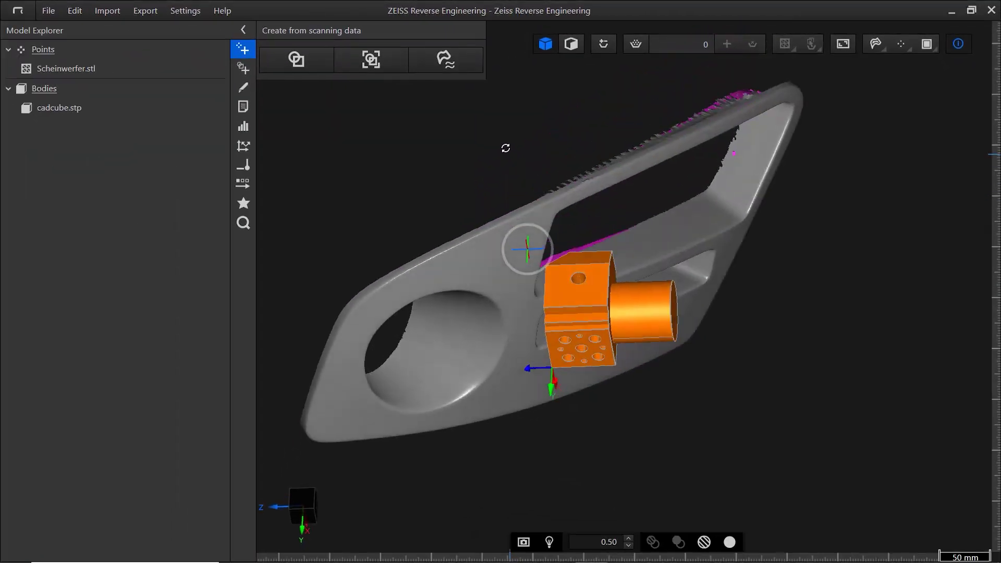
Step: Select the headlight scan mesh, then Ctrl-click to deselect it
drag(505, 148, 471, 125)
click(517, 235)
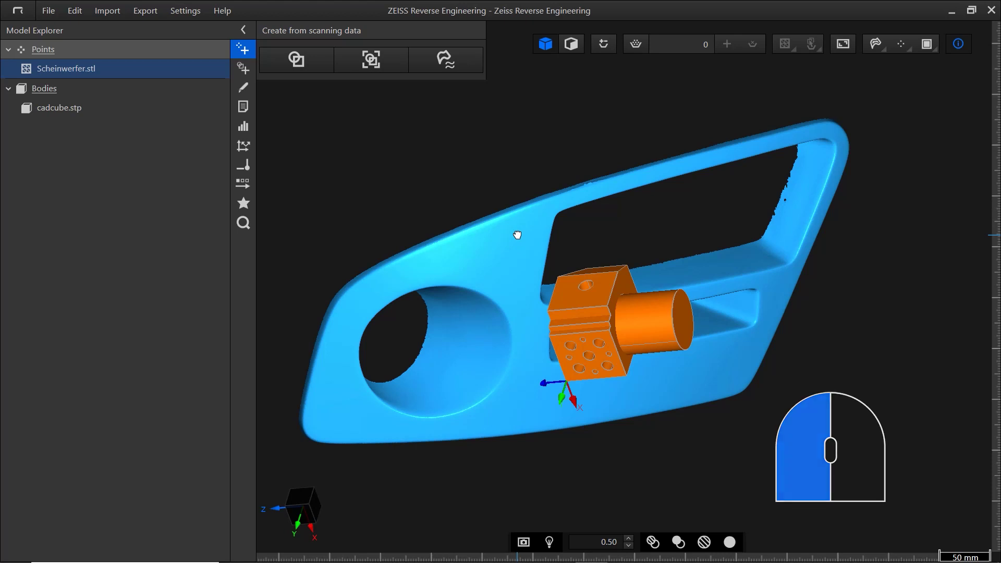
key(ctrl)
ctrl+click(507, 251)
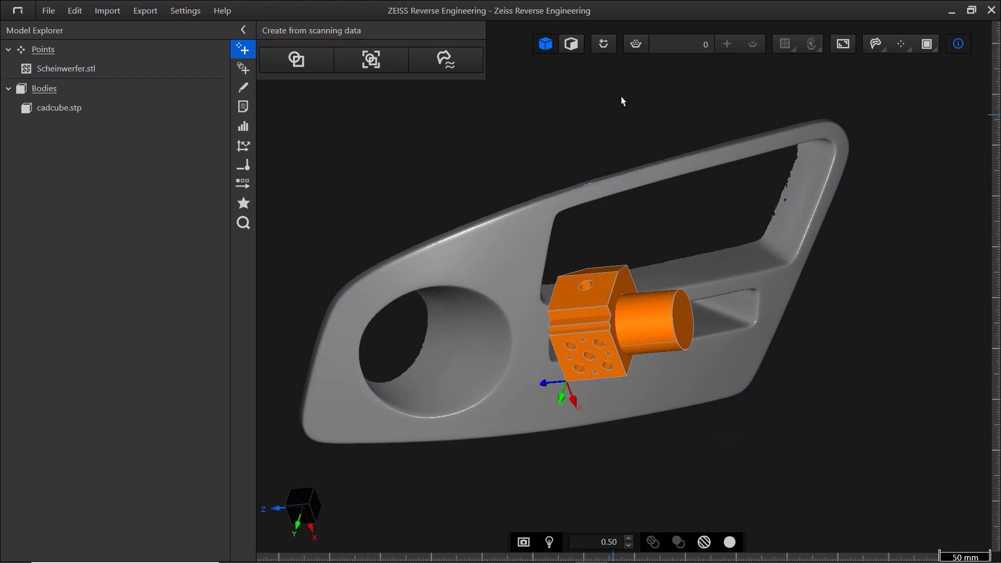
Step: Enable mesh subselection, try selecting, removing and toggling point areas, then clear the selection
click(637, 46)
key(alt)
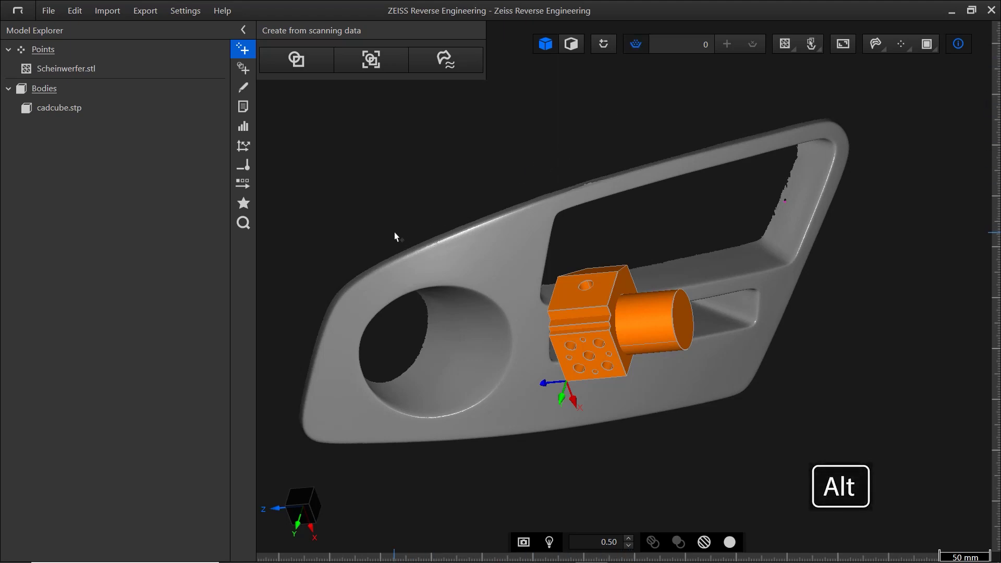
alt+drag(393, 225, 530, 340)
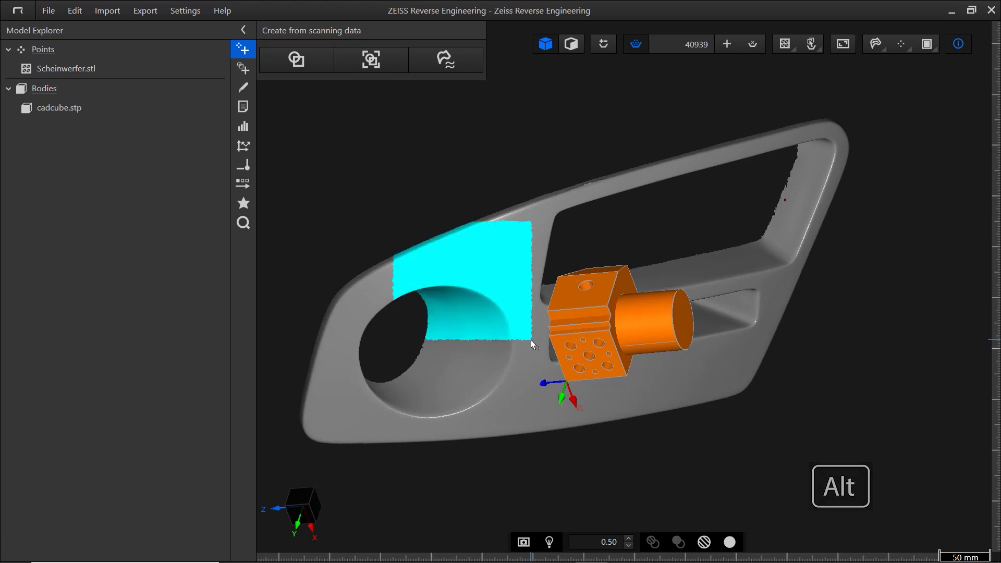
key(shift)
shift+drag(390, 221, 514, 357)
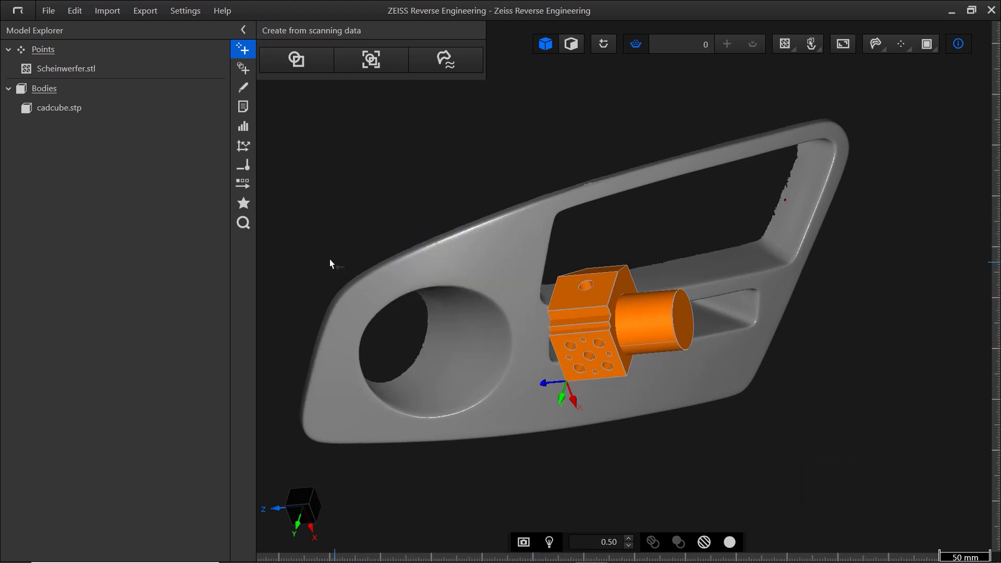
drag(320, 253, 470, 373)
key(ctrl)
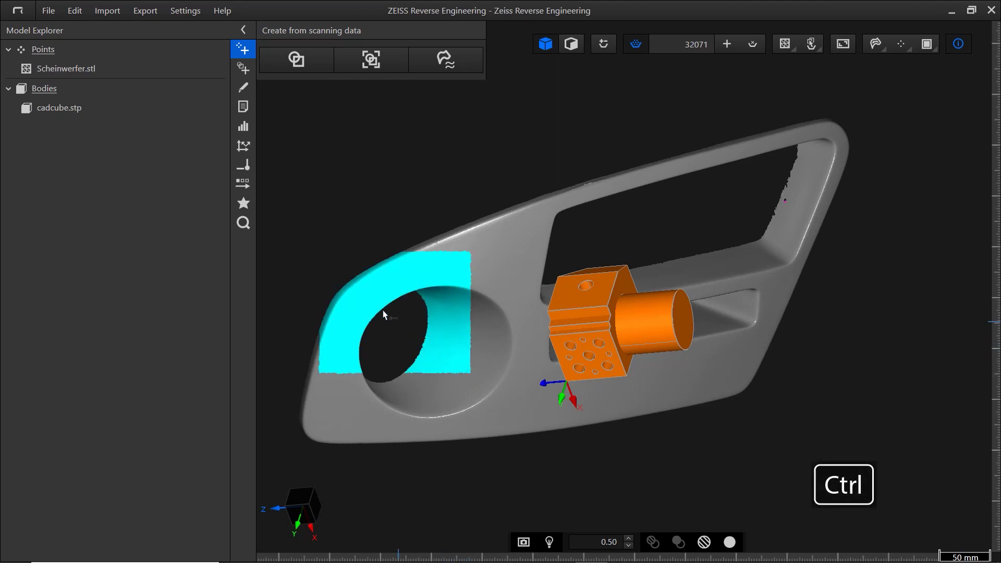
ctrl+drag(405, 311, 534, 431)
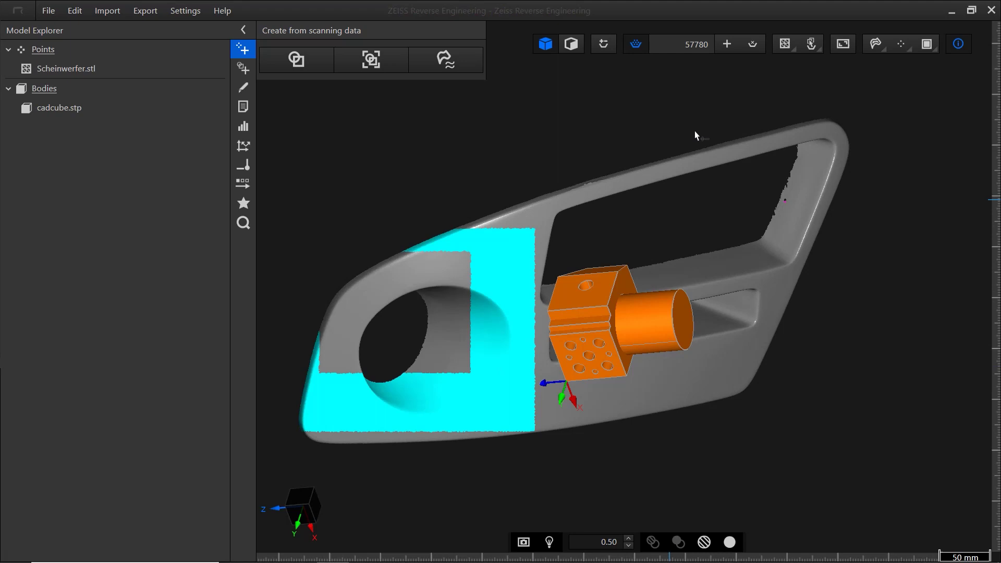
click(751, 44)
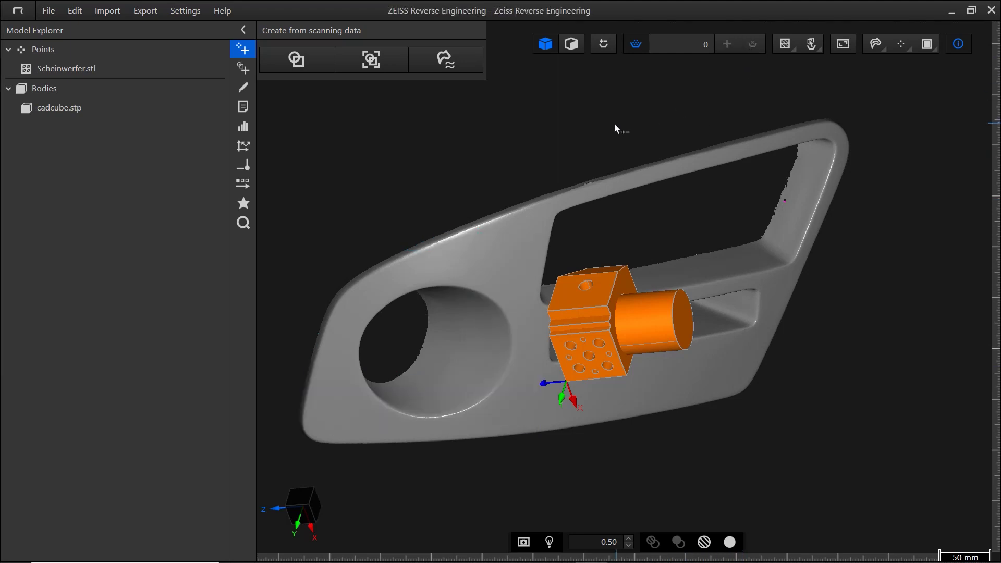
click(221, 11)
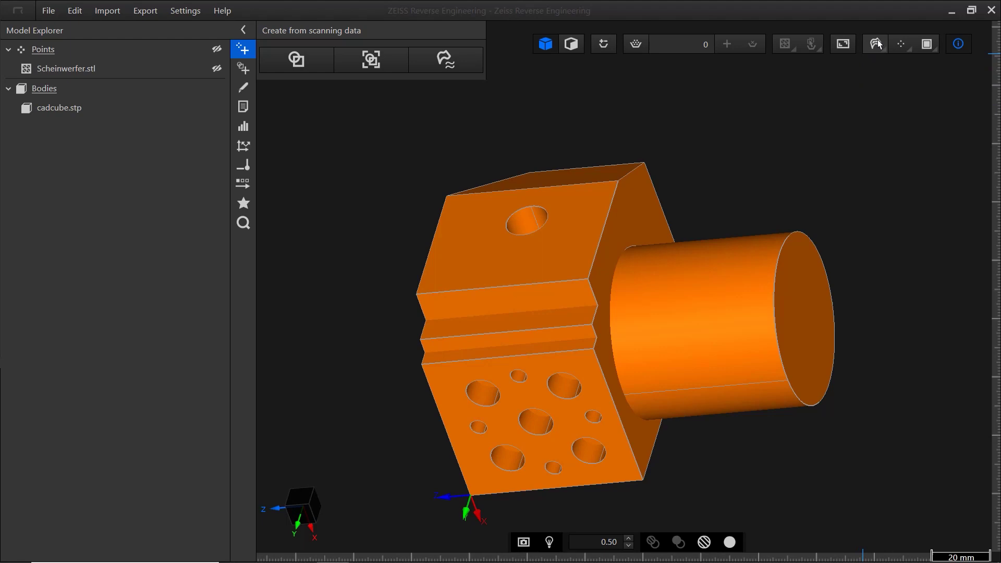
Step: Switch the display to wireframe, then back to solid shaded
click(878, 44)
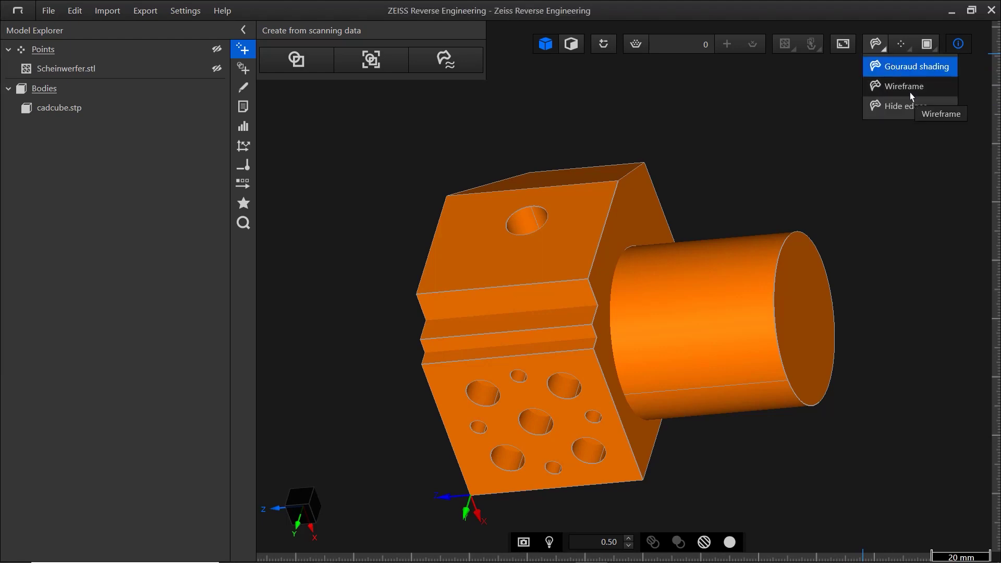
click(909, 92)
click(880, 47)
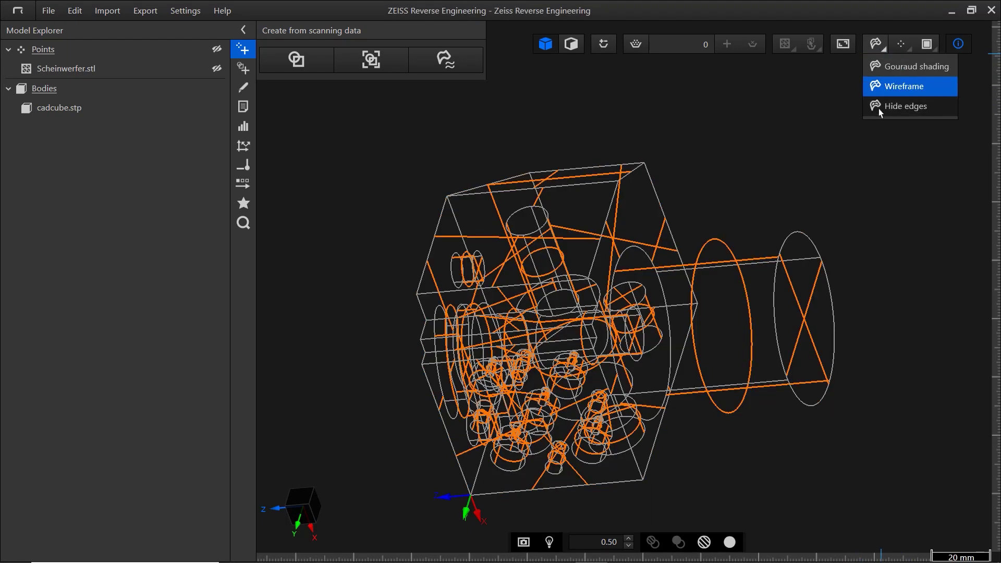
click(878, 106)
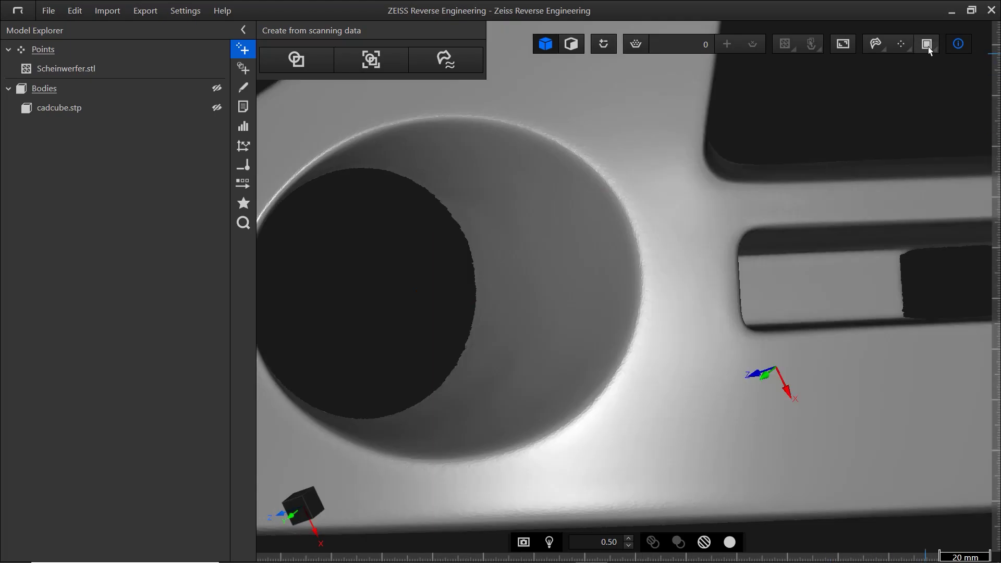
Step: Toggle the scan's mesh edges on and off, then fit the visible cadcube body to the screen
click(928, 45)
click(940, 91)
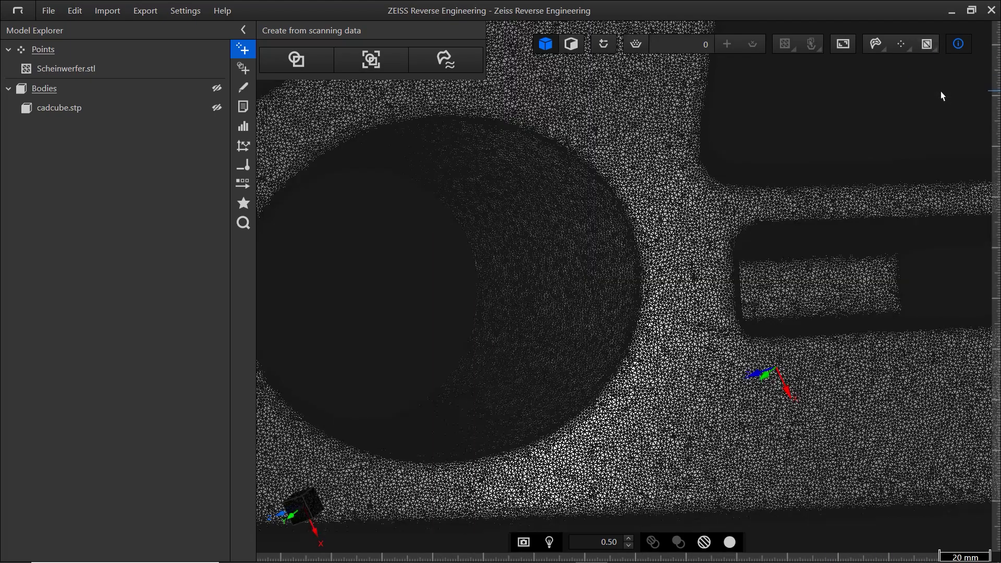
click(933, 45)
click(934, 112)
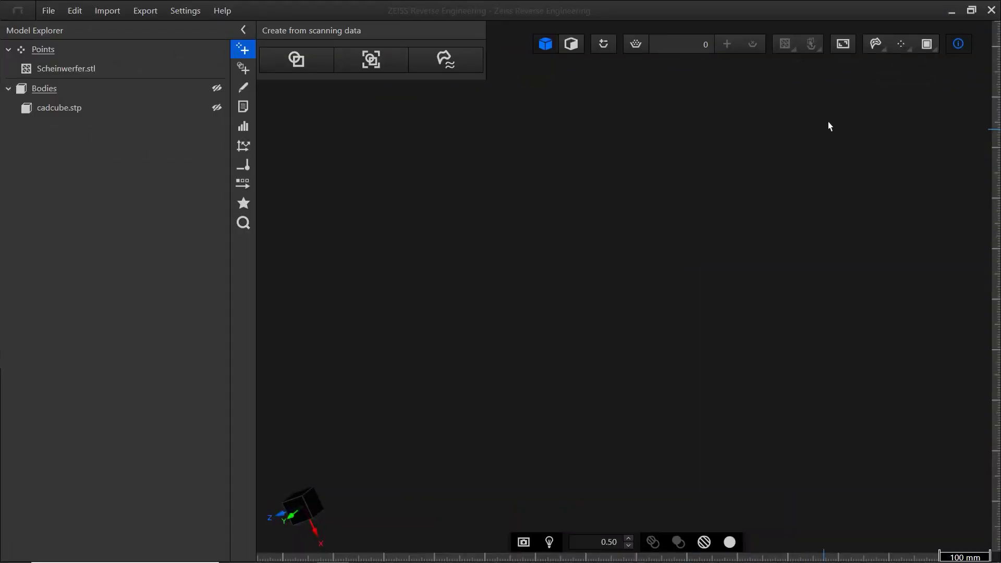
click(843, 44)
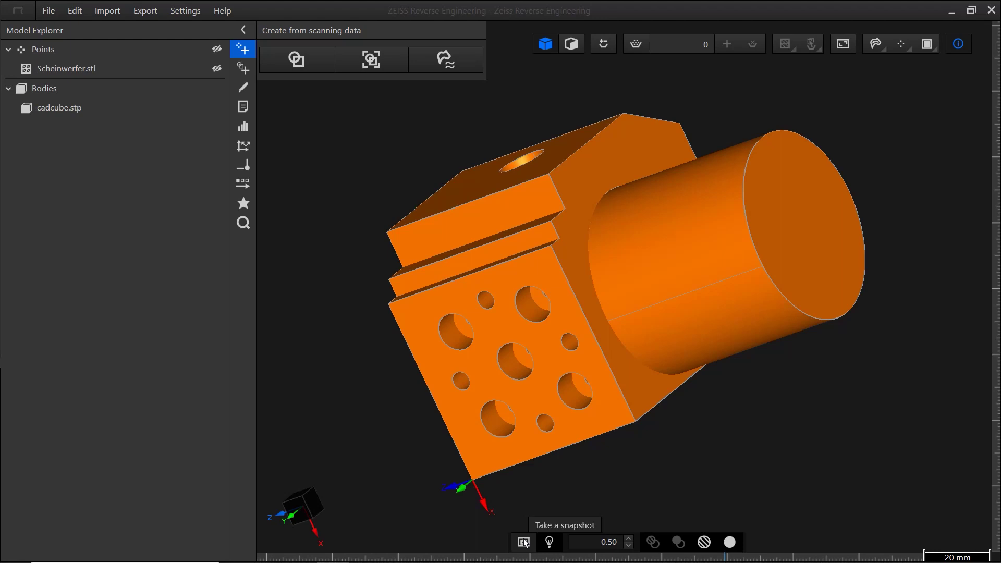
Step: Set 01_images as the snapshot folder in Settings and switch element highlighting on
click(185, 10)
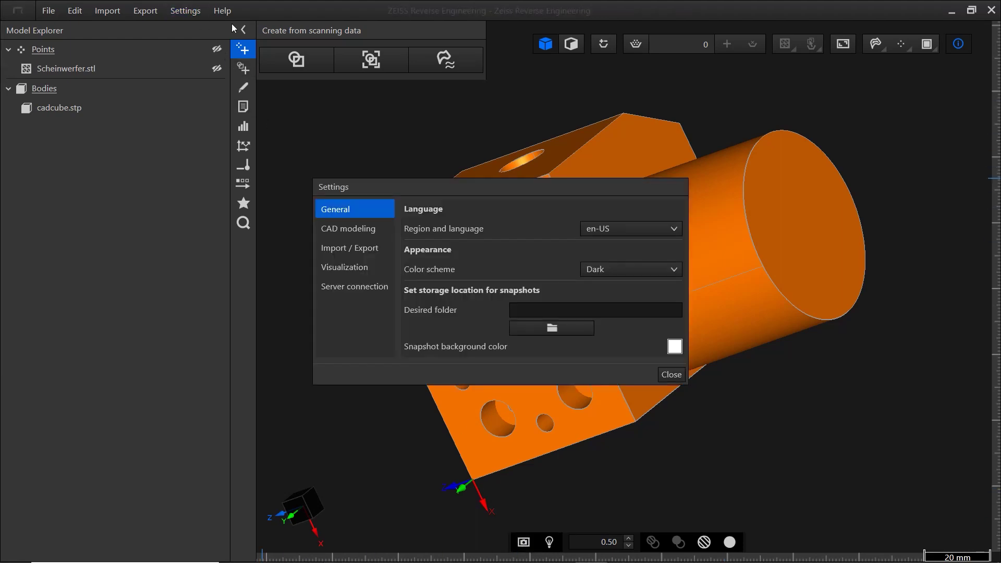
click(548, 332)
click(479, 284)
click(515, 367)
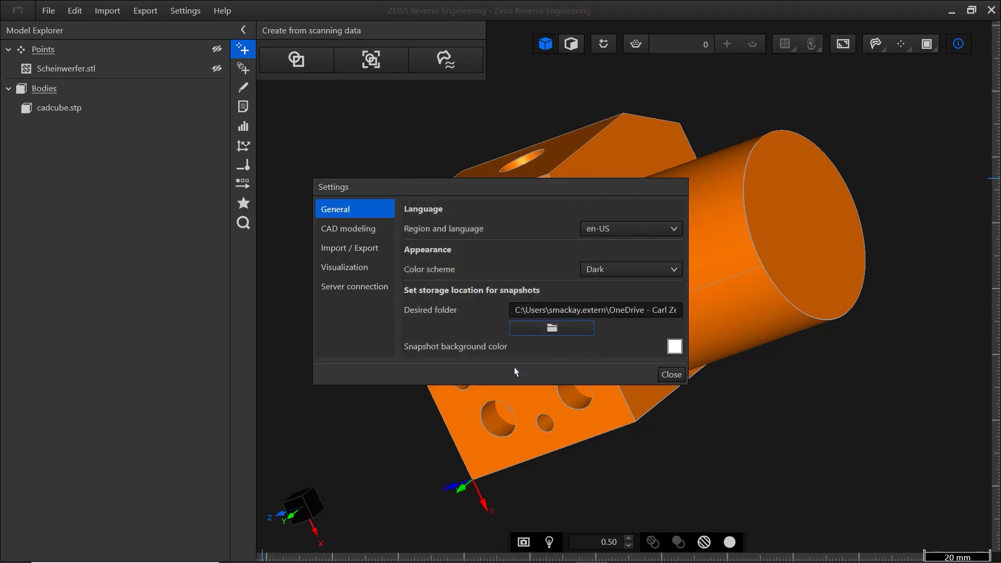
click(671, 374)
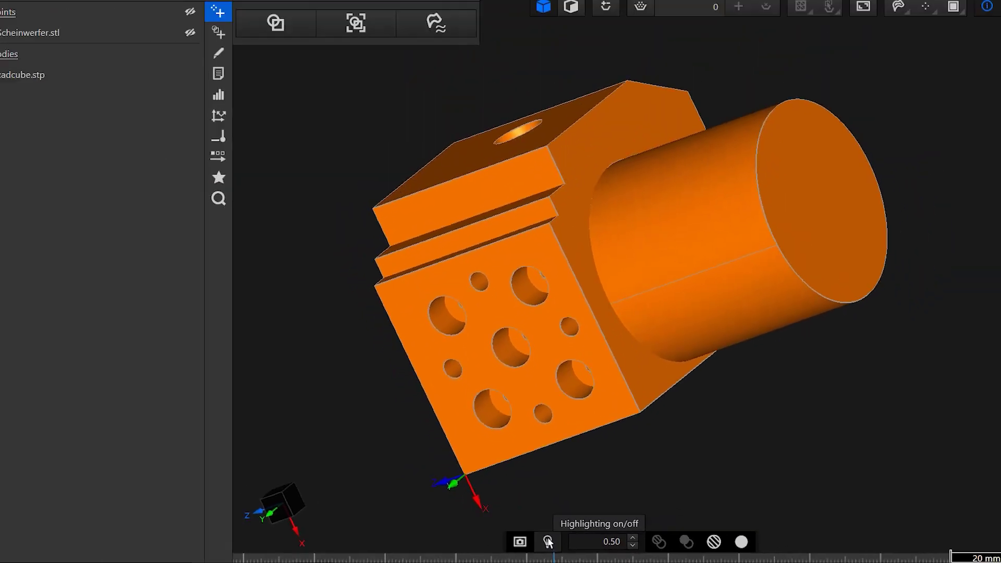
click(539, 537)
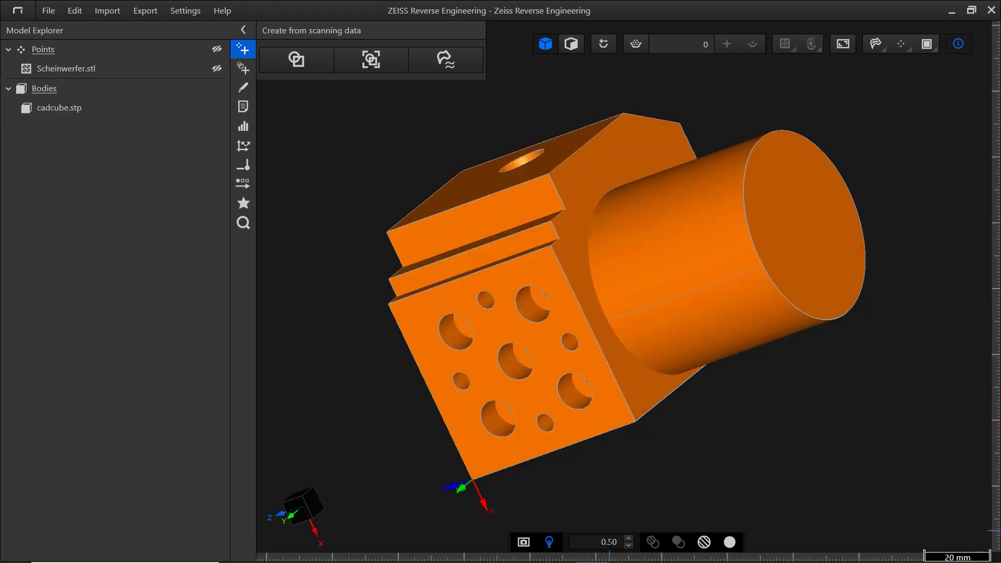
Step: Set transparency to 0.25, turn element highlighting off, then apply and remove transparency on all elements
key(BackSpace)
key(BackSpace)
text(25)
click(551, 543)
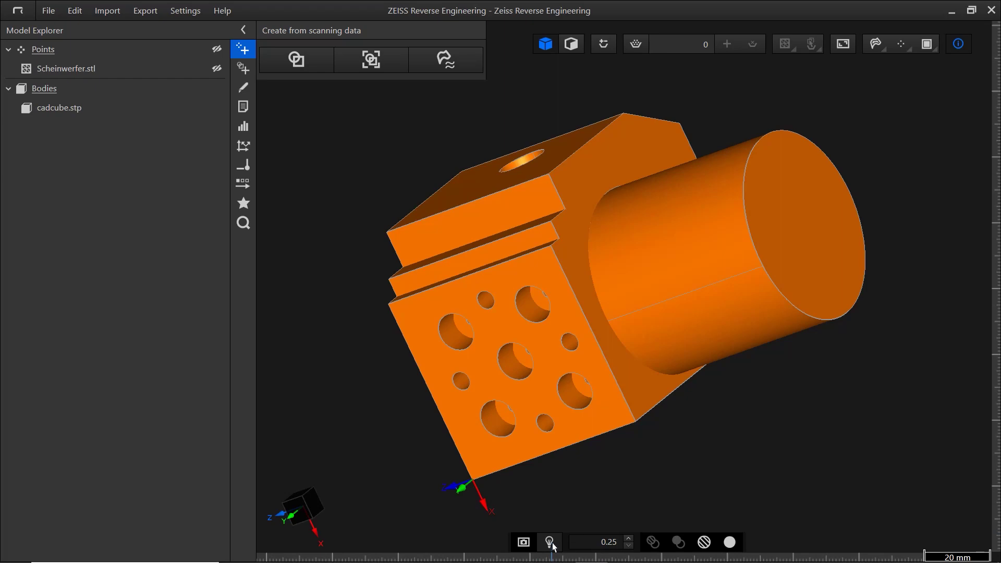
click(552, 544)
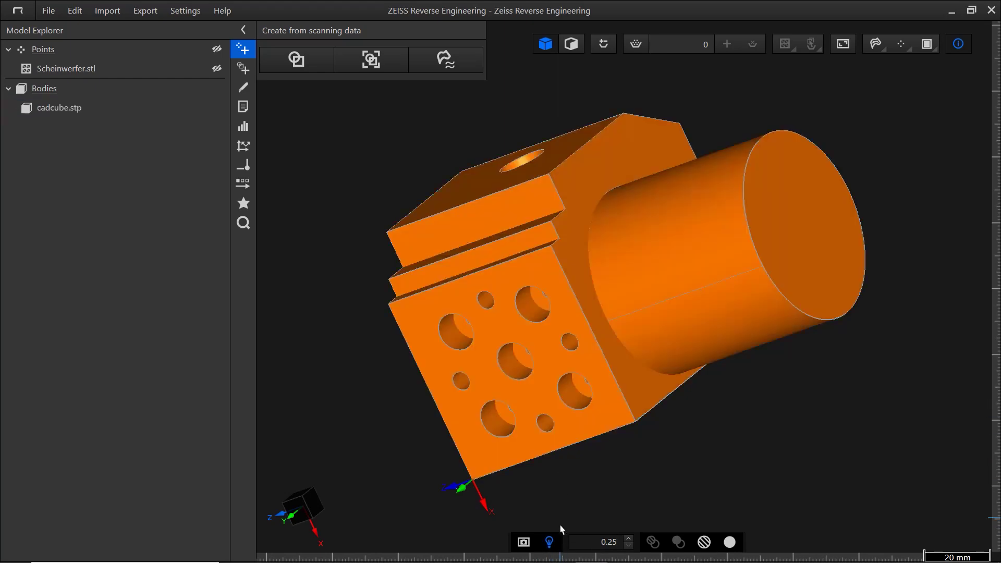
click(549, 542)
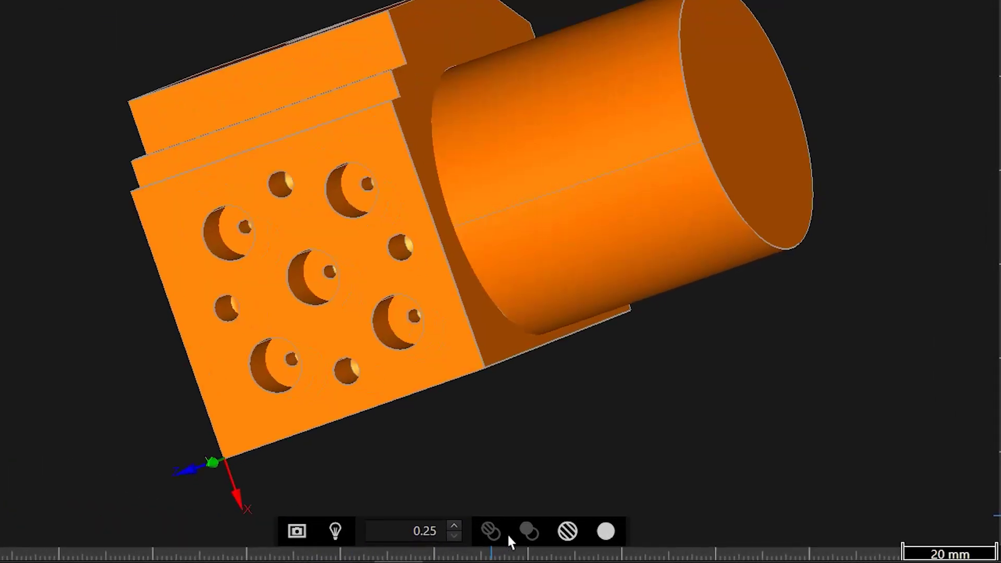
click(566, 537)
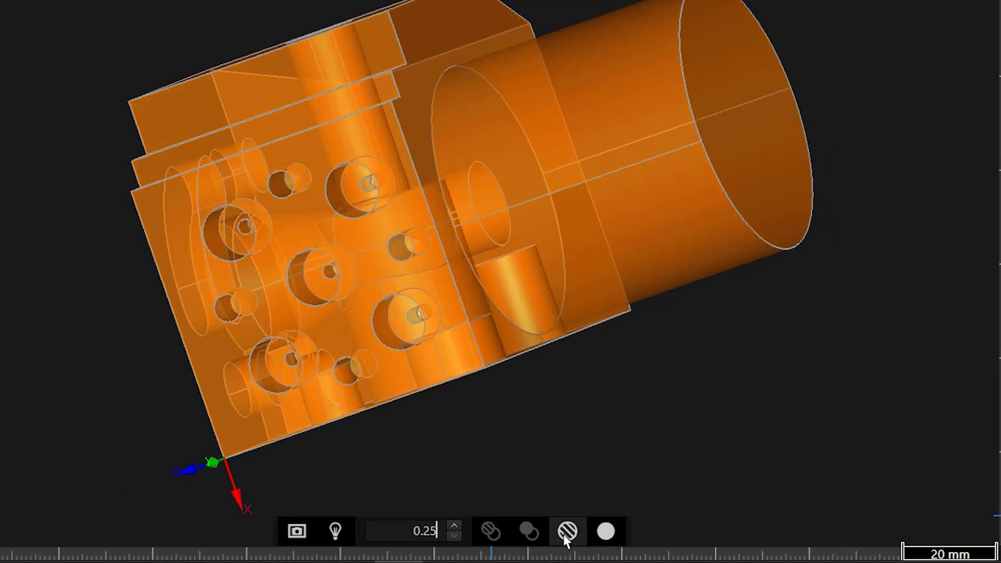
click(606, 531)
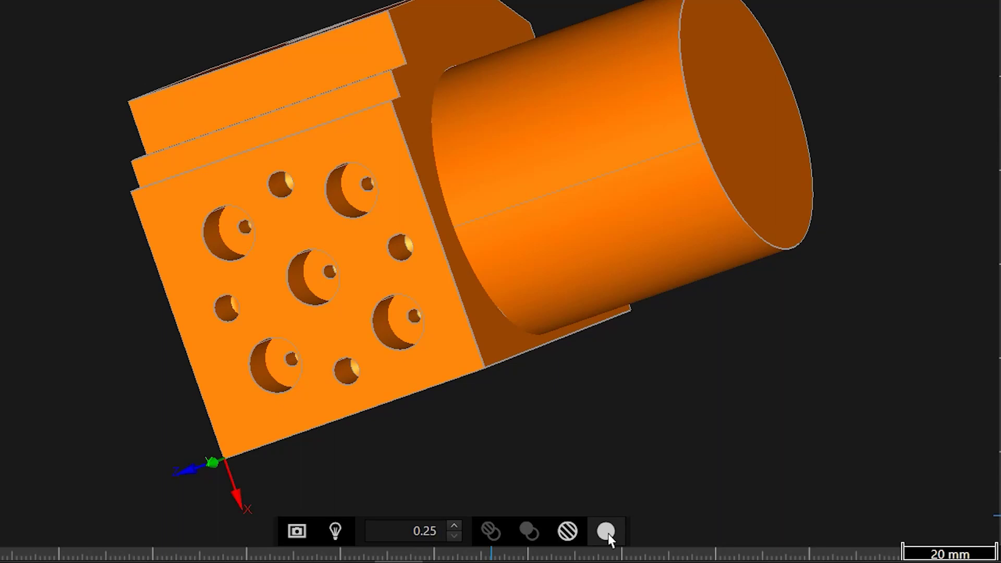